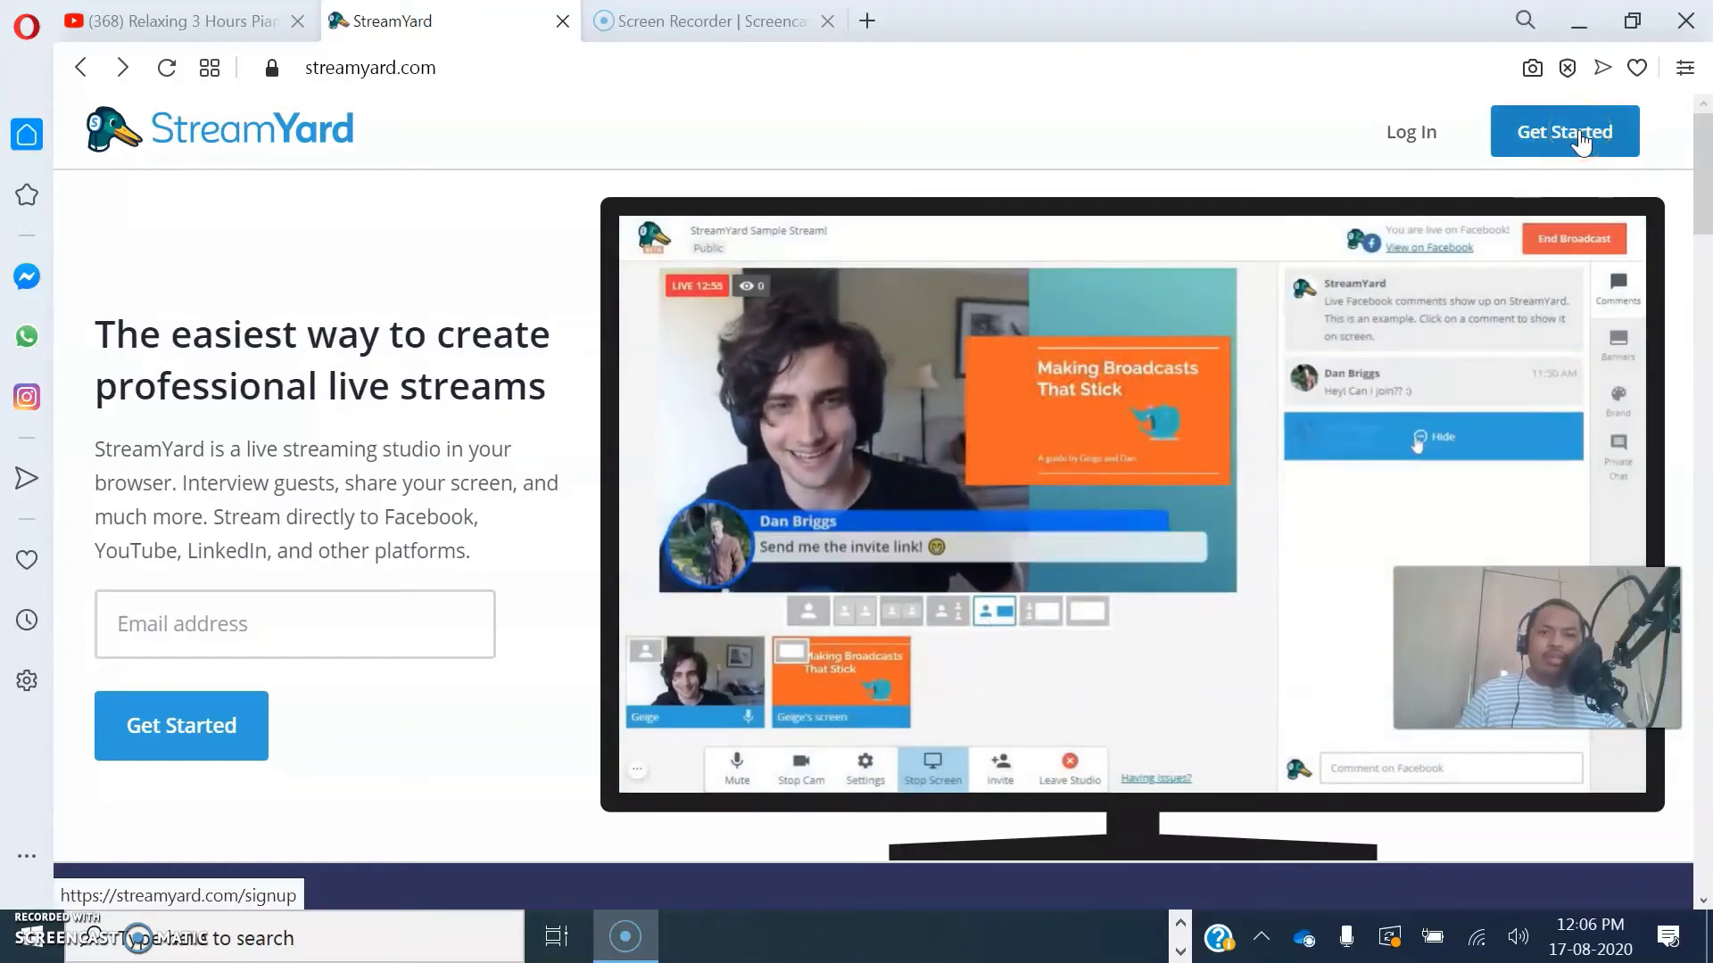
- Go to the signed-in StreamYard Broadcasts dashboard in Chrome, with no upcoming broadcasts
click(1580, 141)
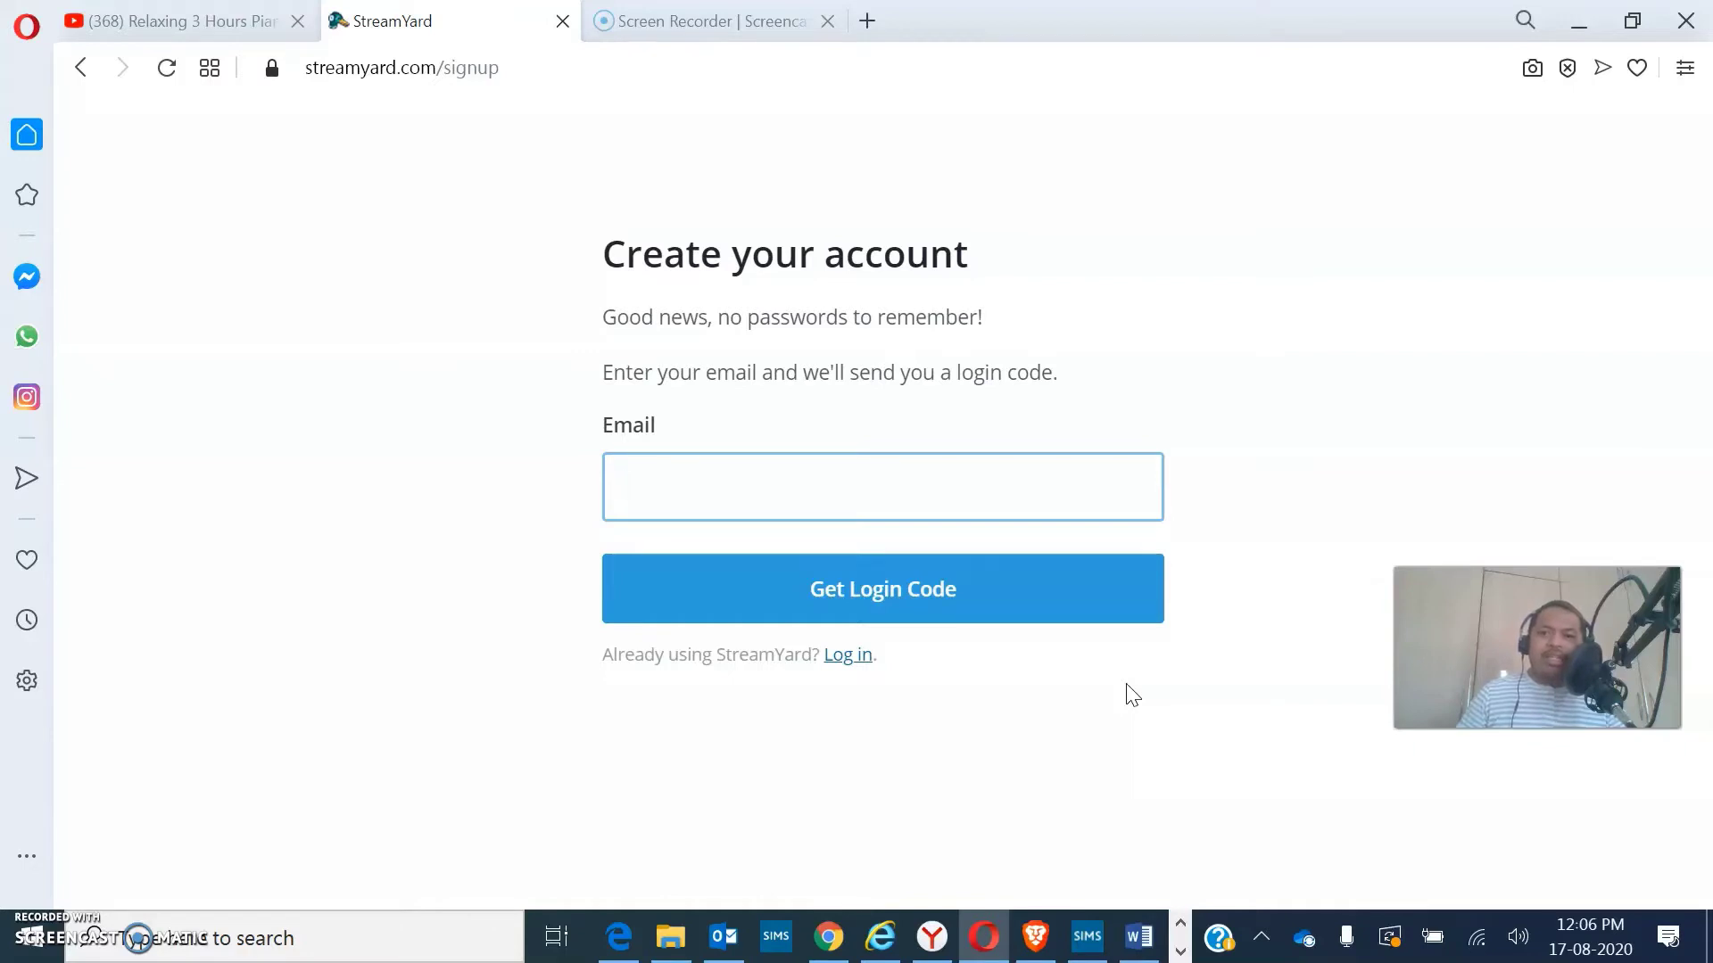
mouse_move(828, 936)
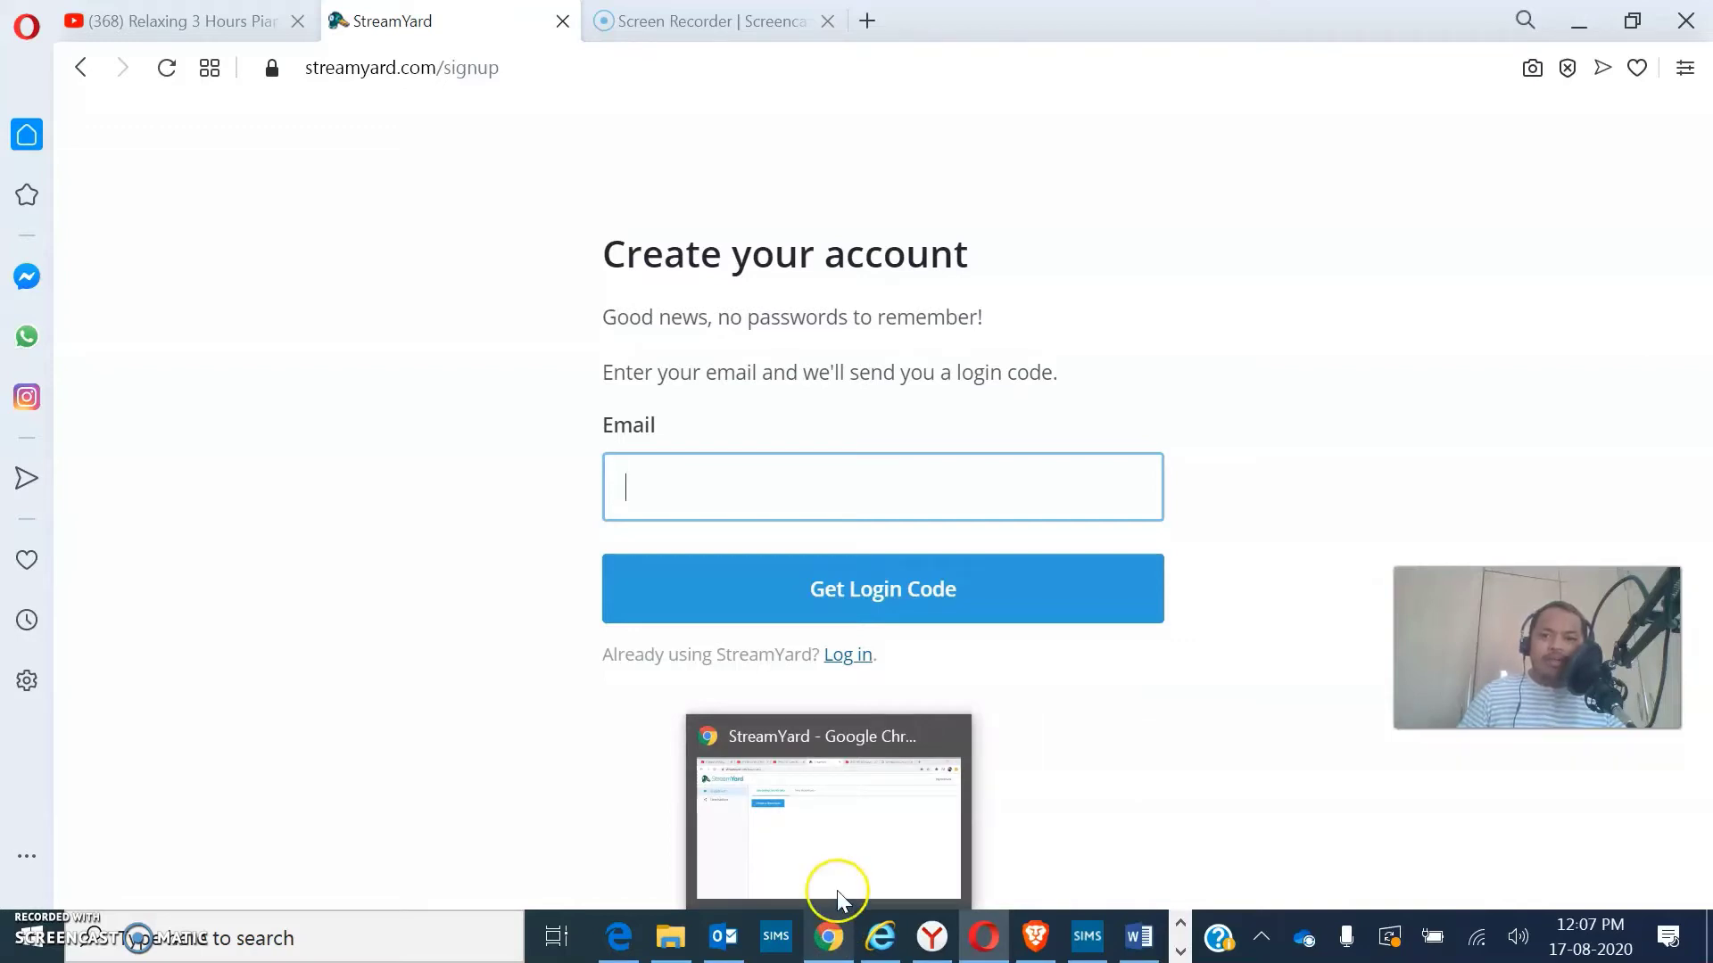
click(839, 900)
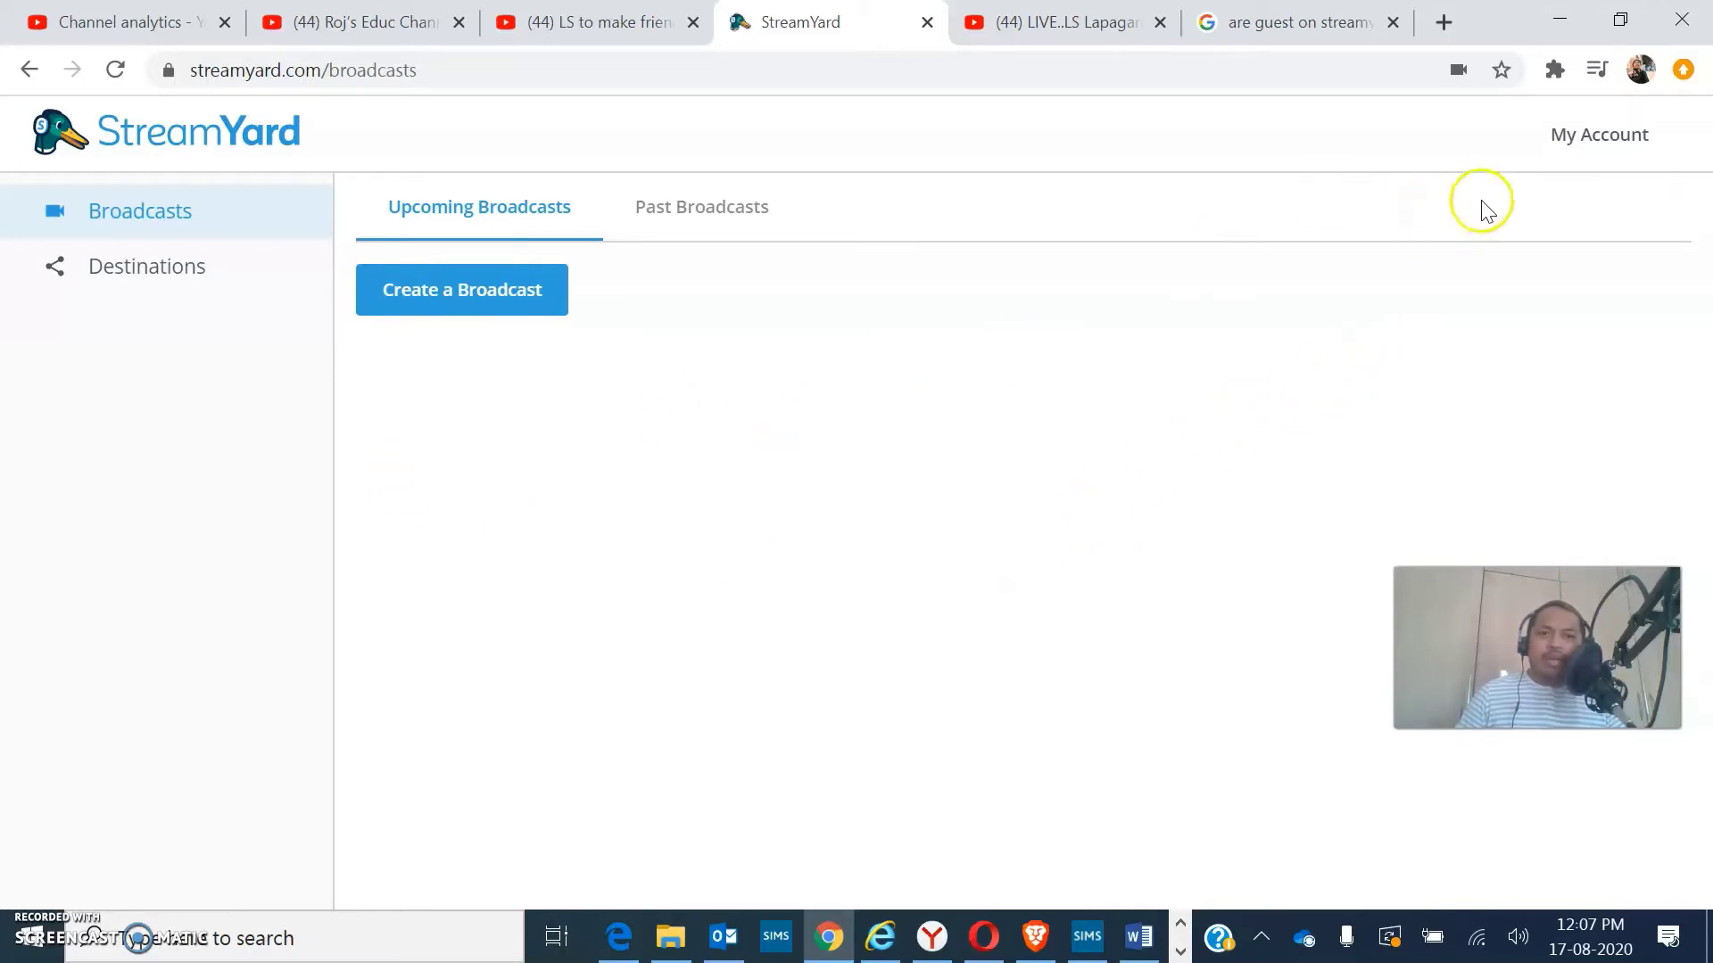
click(1598, 140)
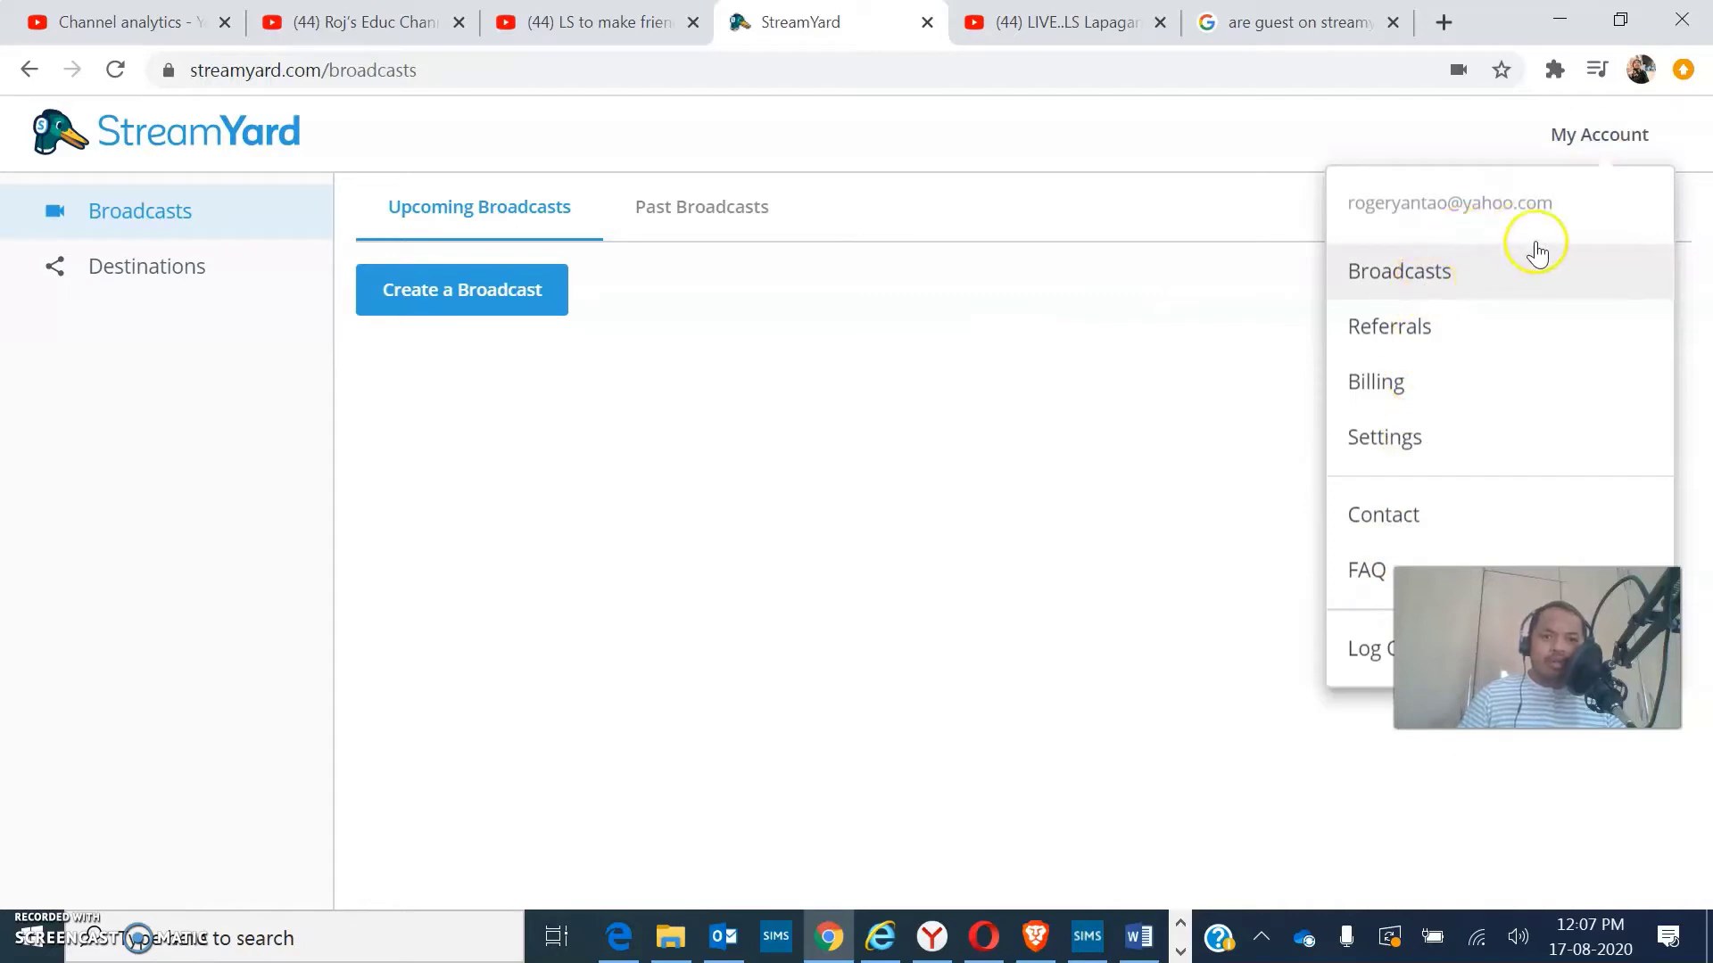
click(1032, 454)
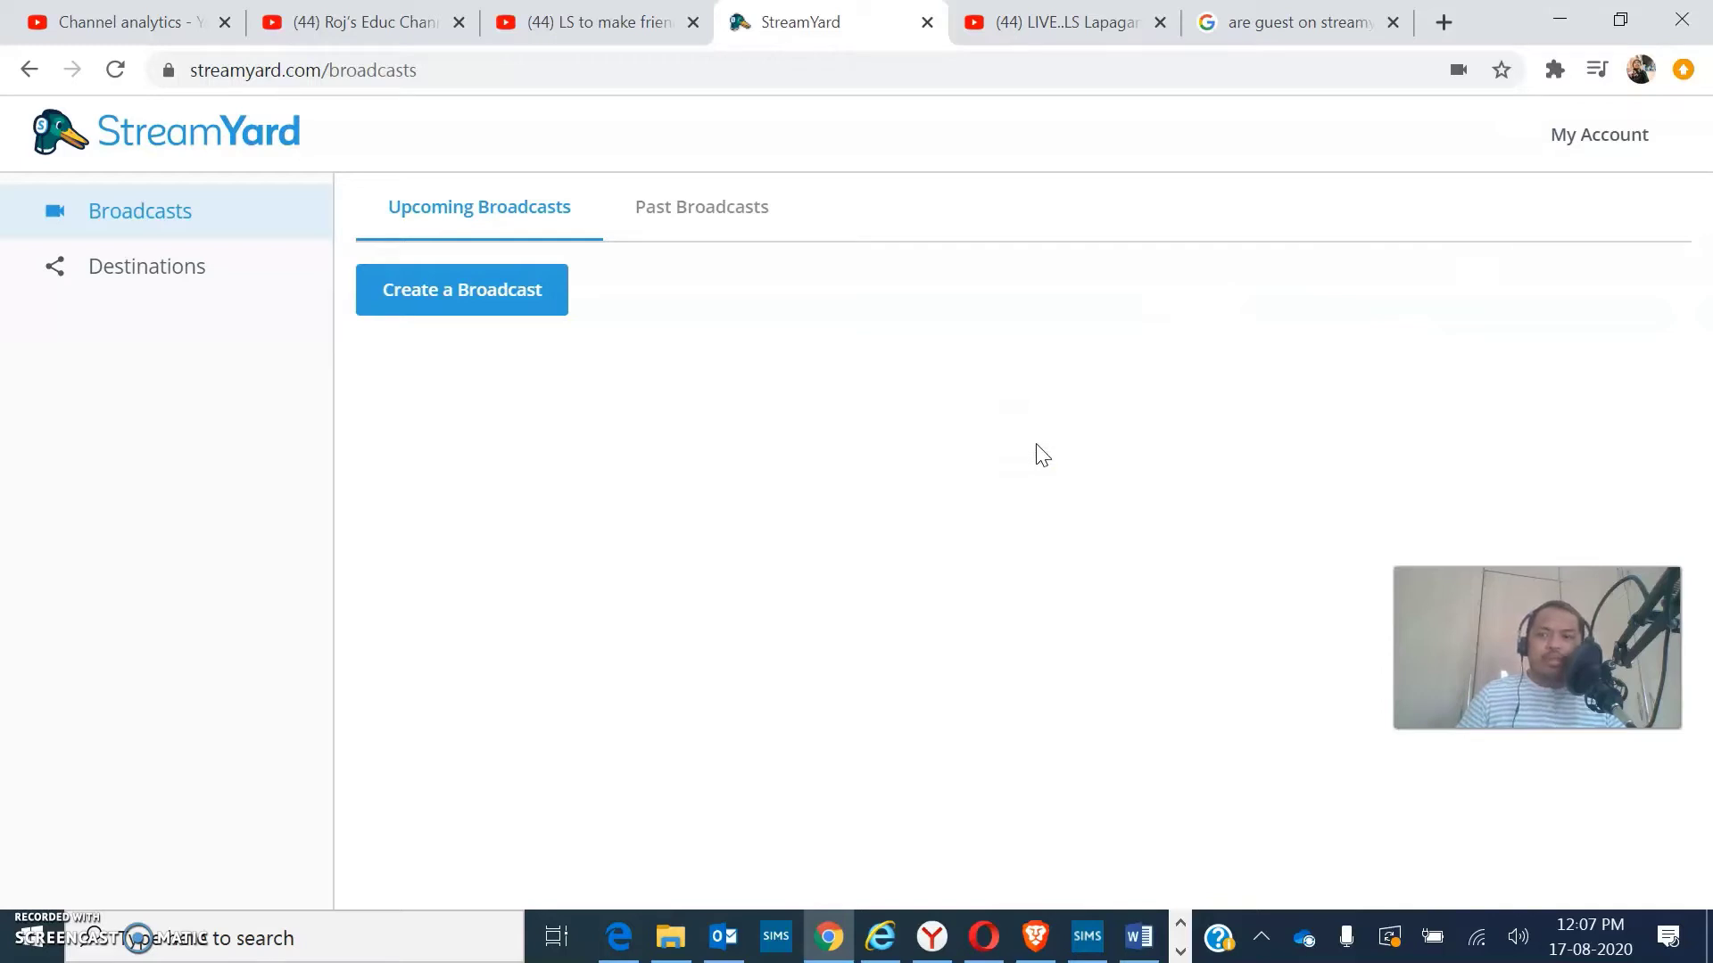
click(854, 338)
- Fill in a public YouTube broadcast titled 'Live Stream 101' with description 'sharing love'
click(449, 308)
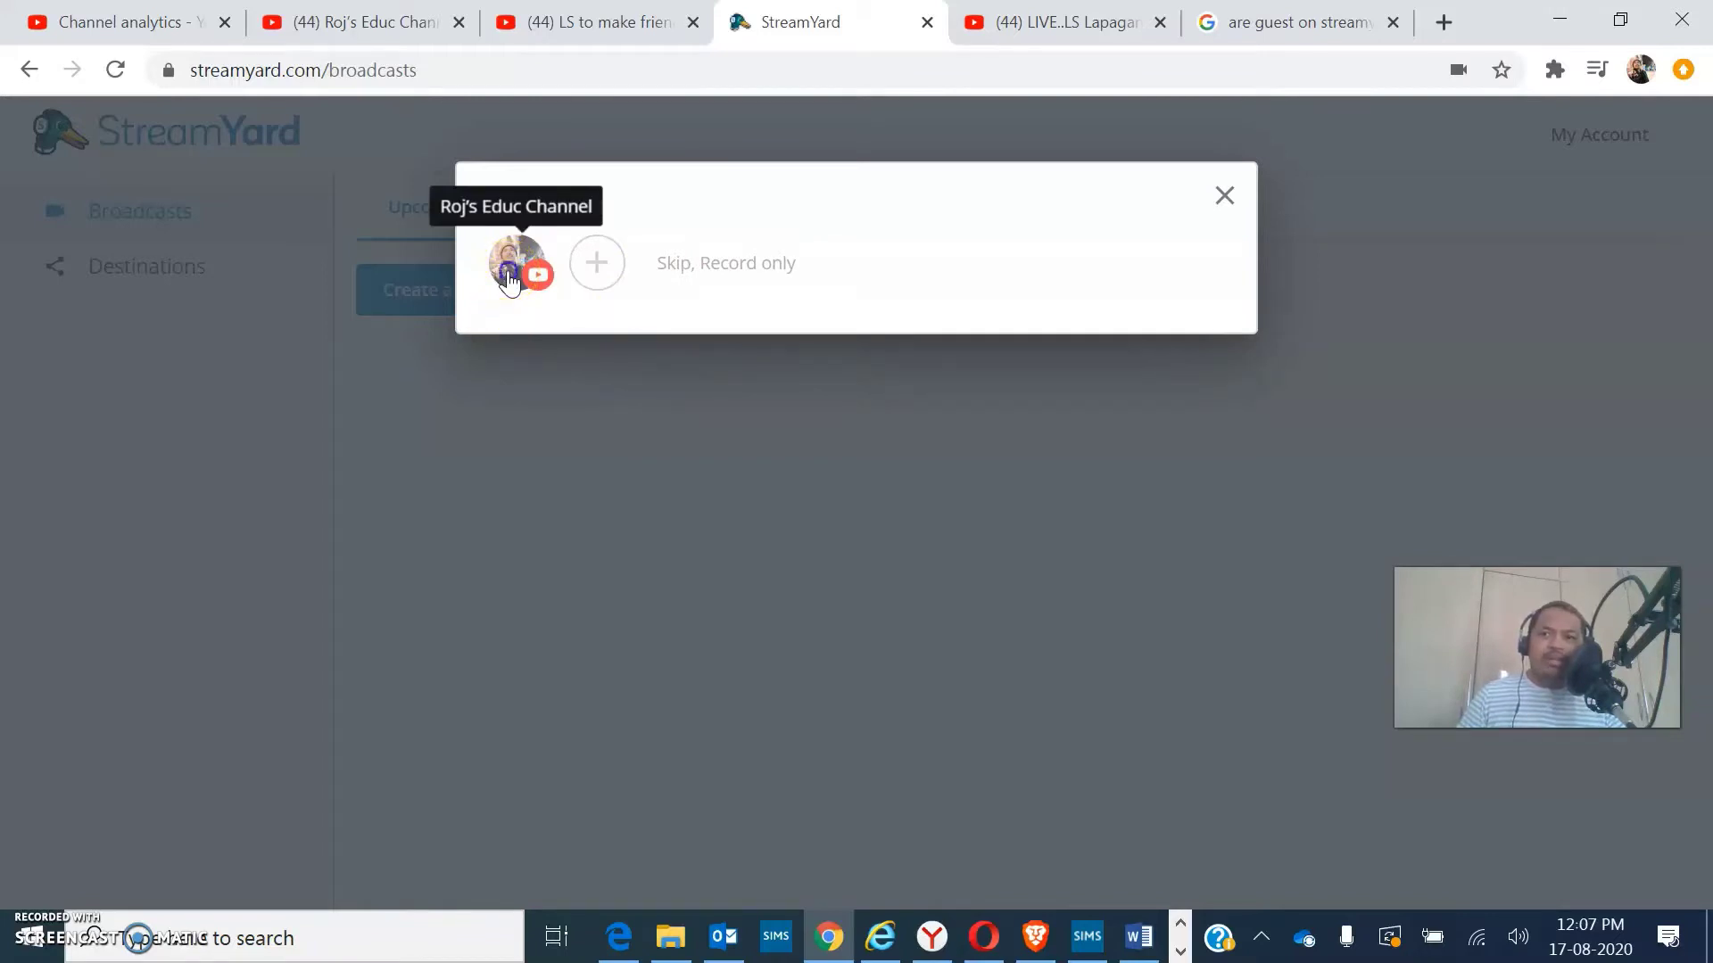
click(510, 281)
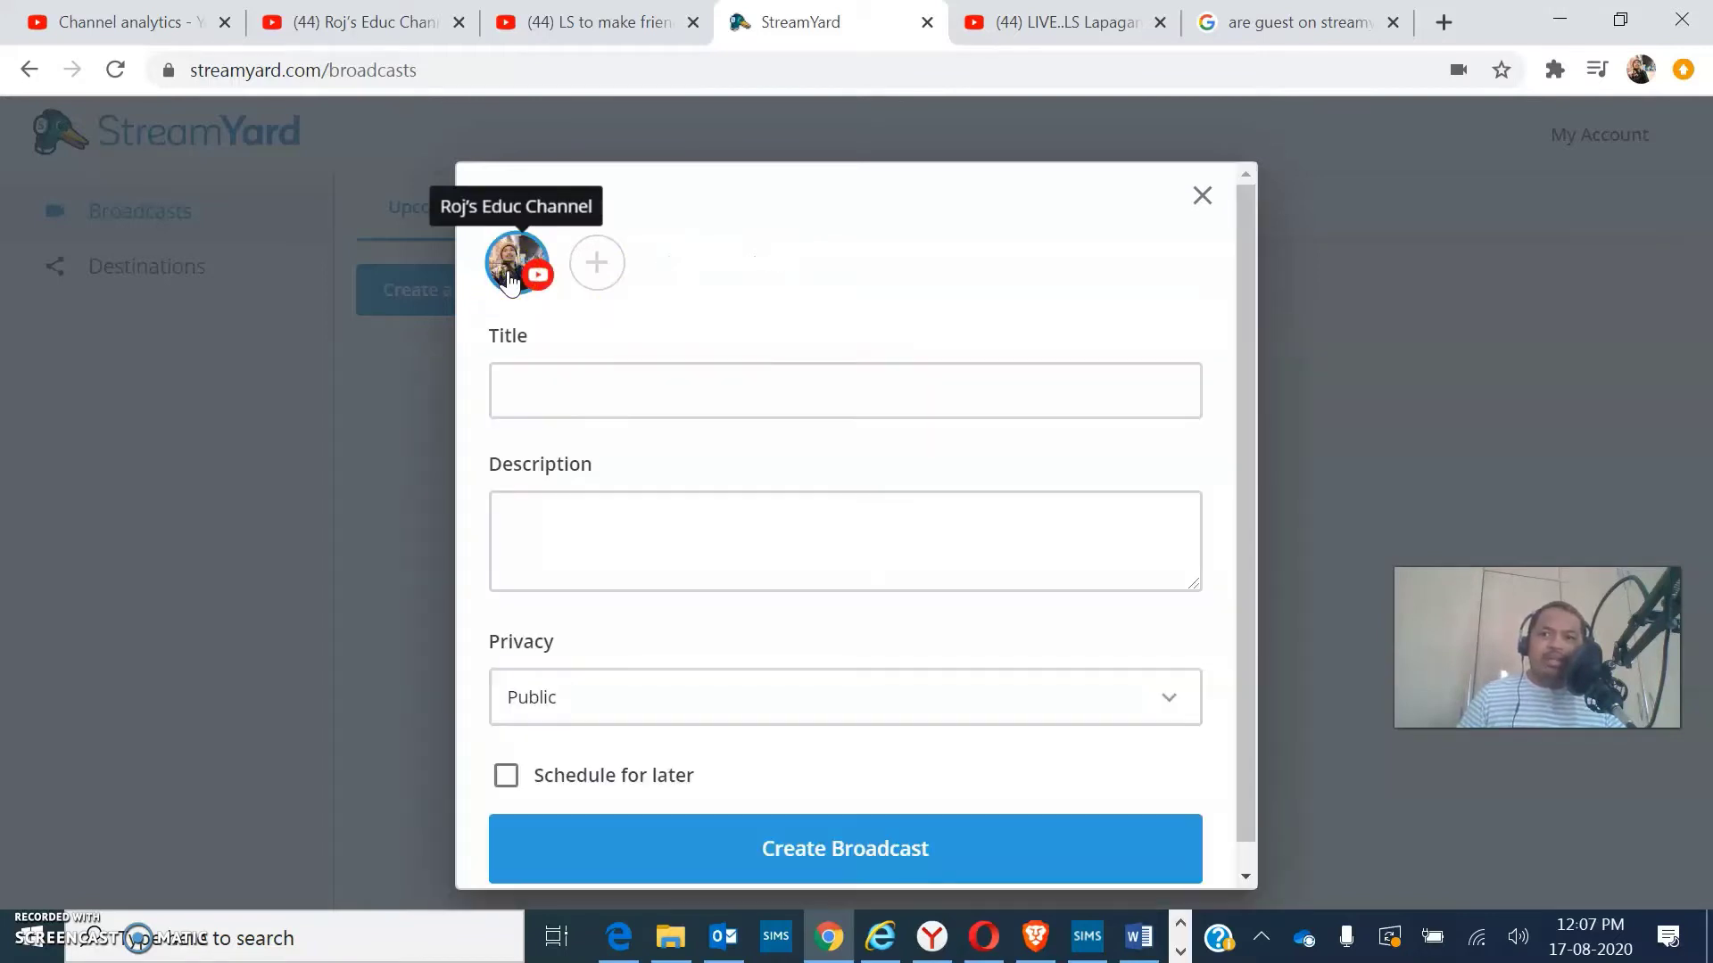
click(810, 391)
text(Live Stream 101)
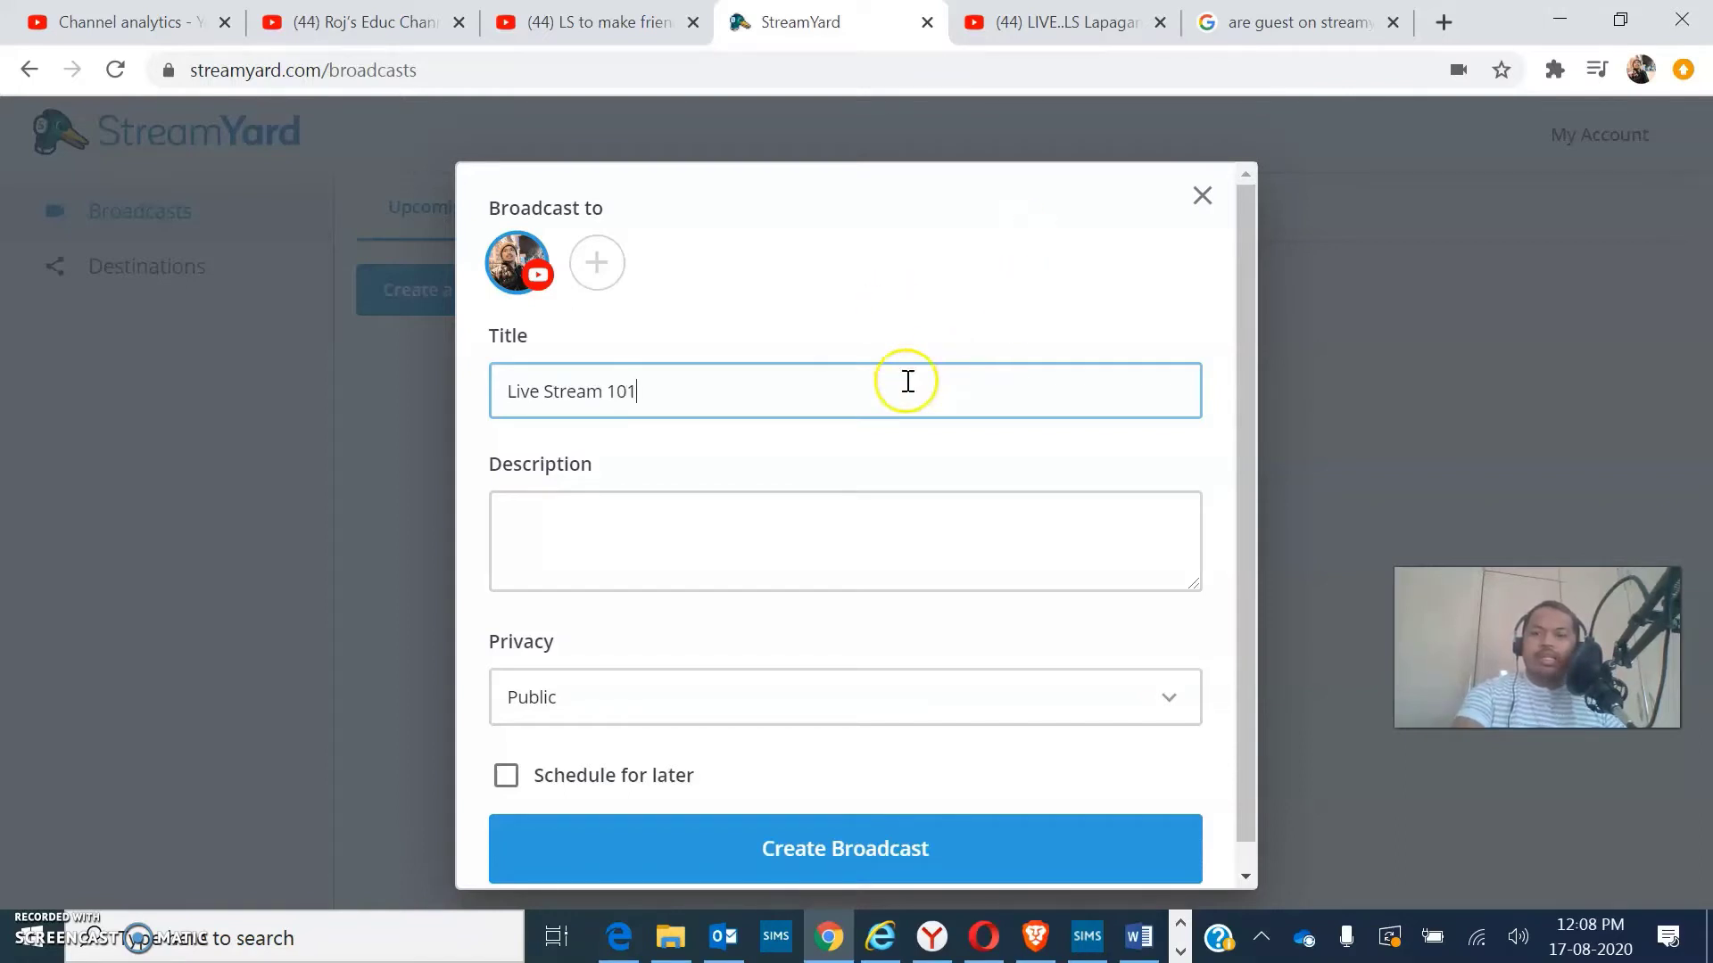
click(685, 545)
text(sharing love)
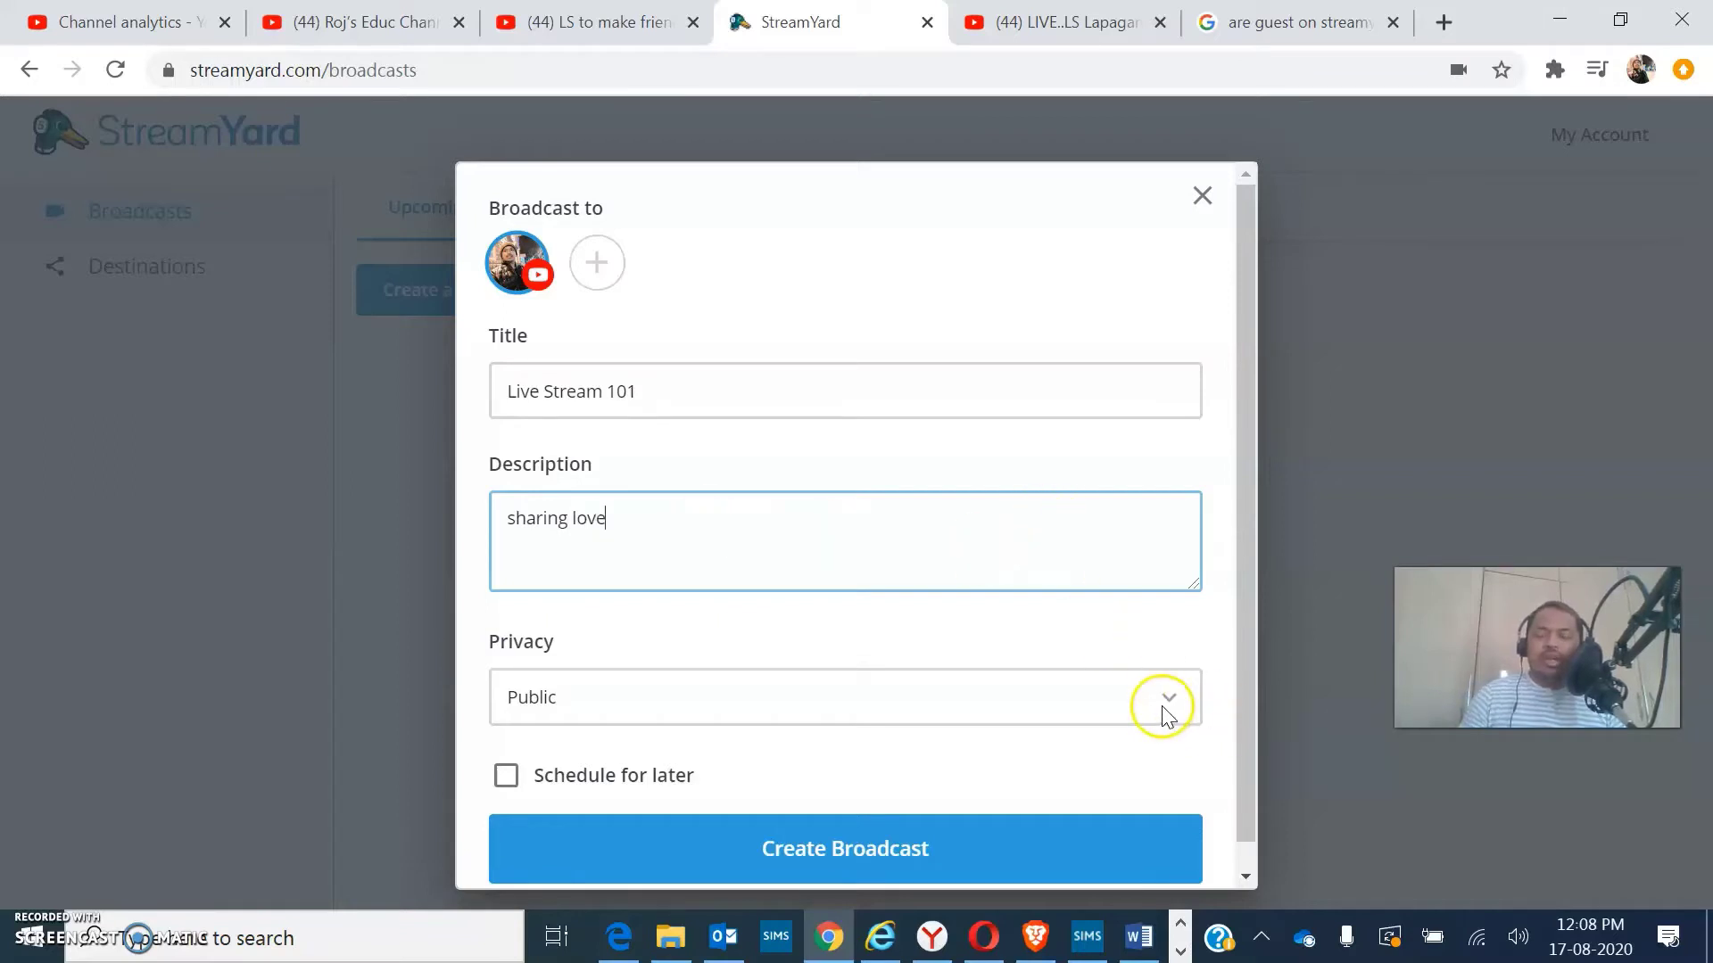
click(1163, 707)
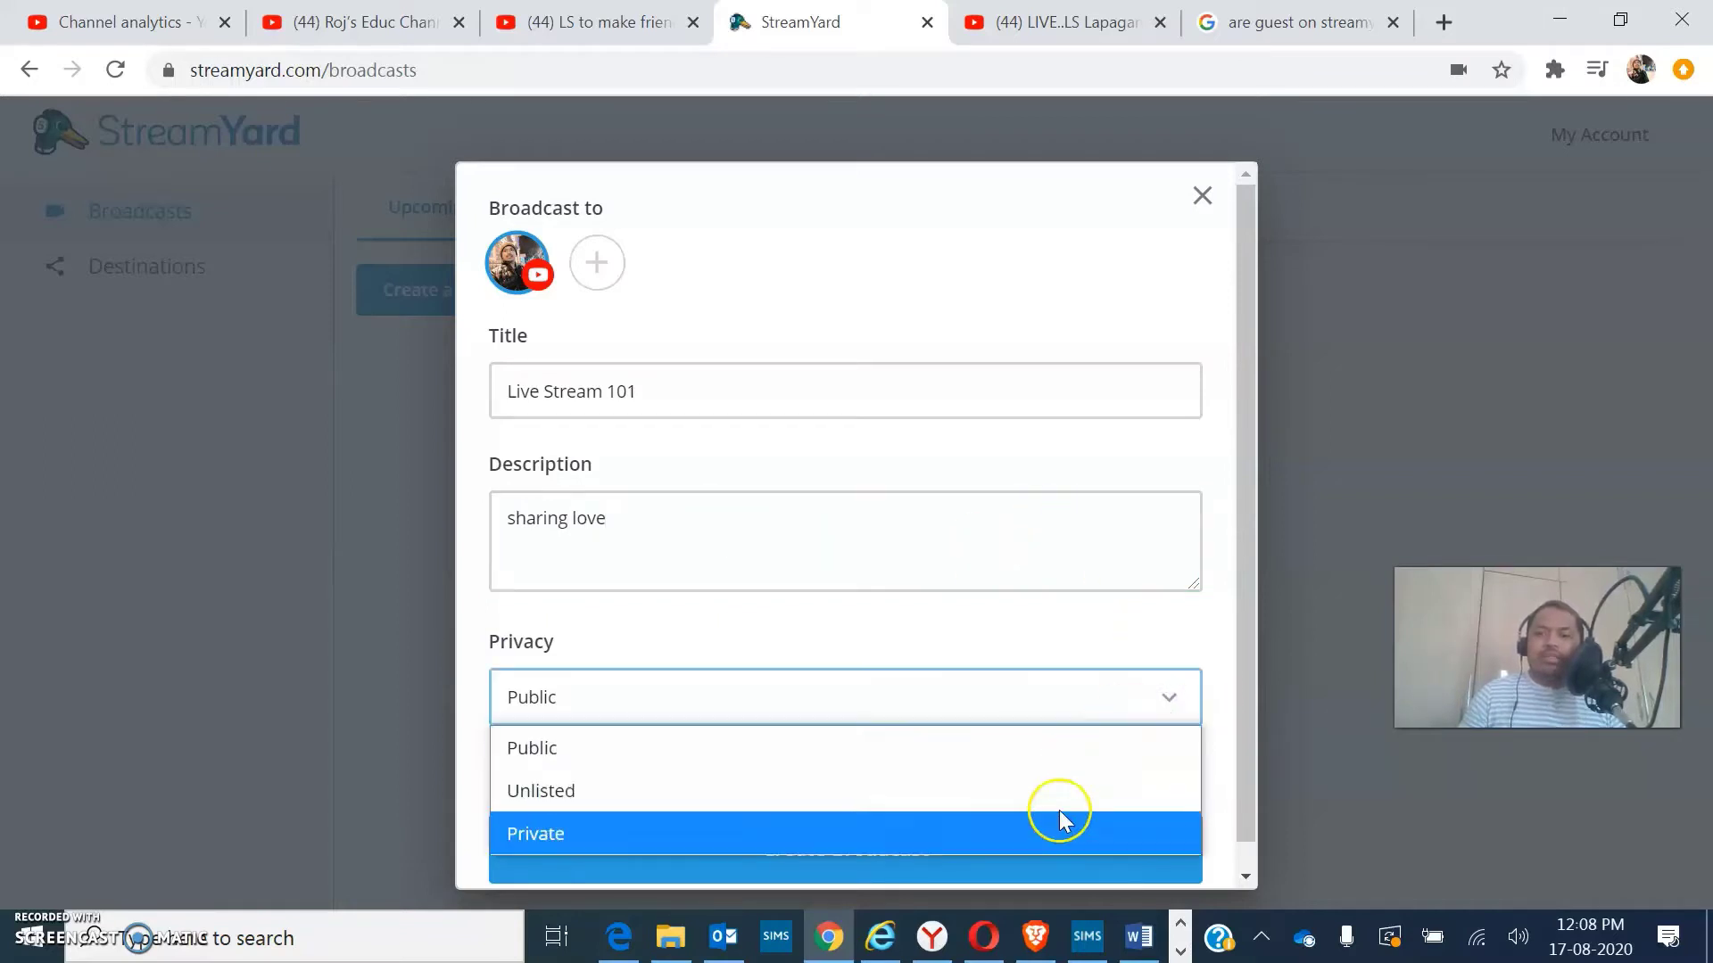
click(1241, 663)
scroll(1240, 663, down, 1)
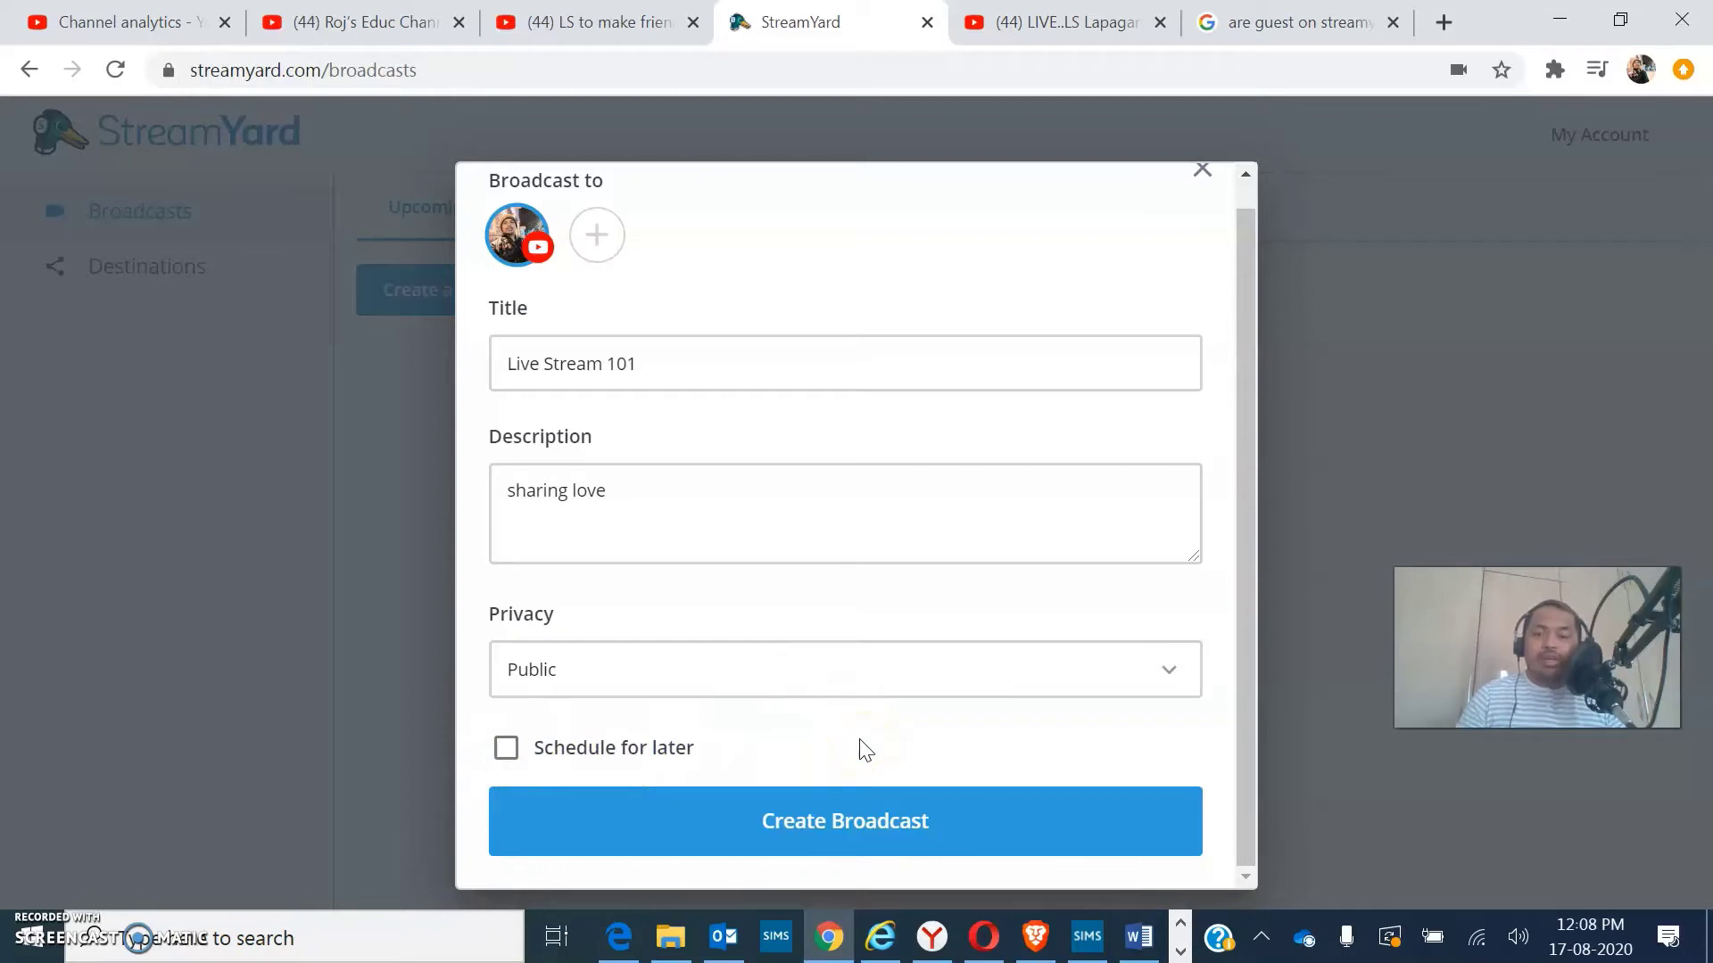
- Create the broadcast and enter its studio without mic or camera after device access fails
click(842, 822)
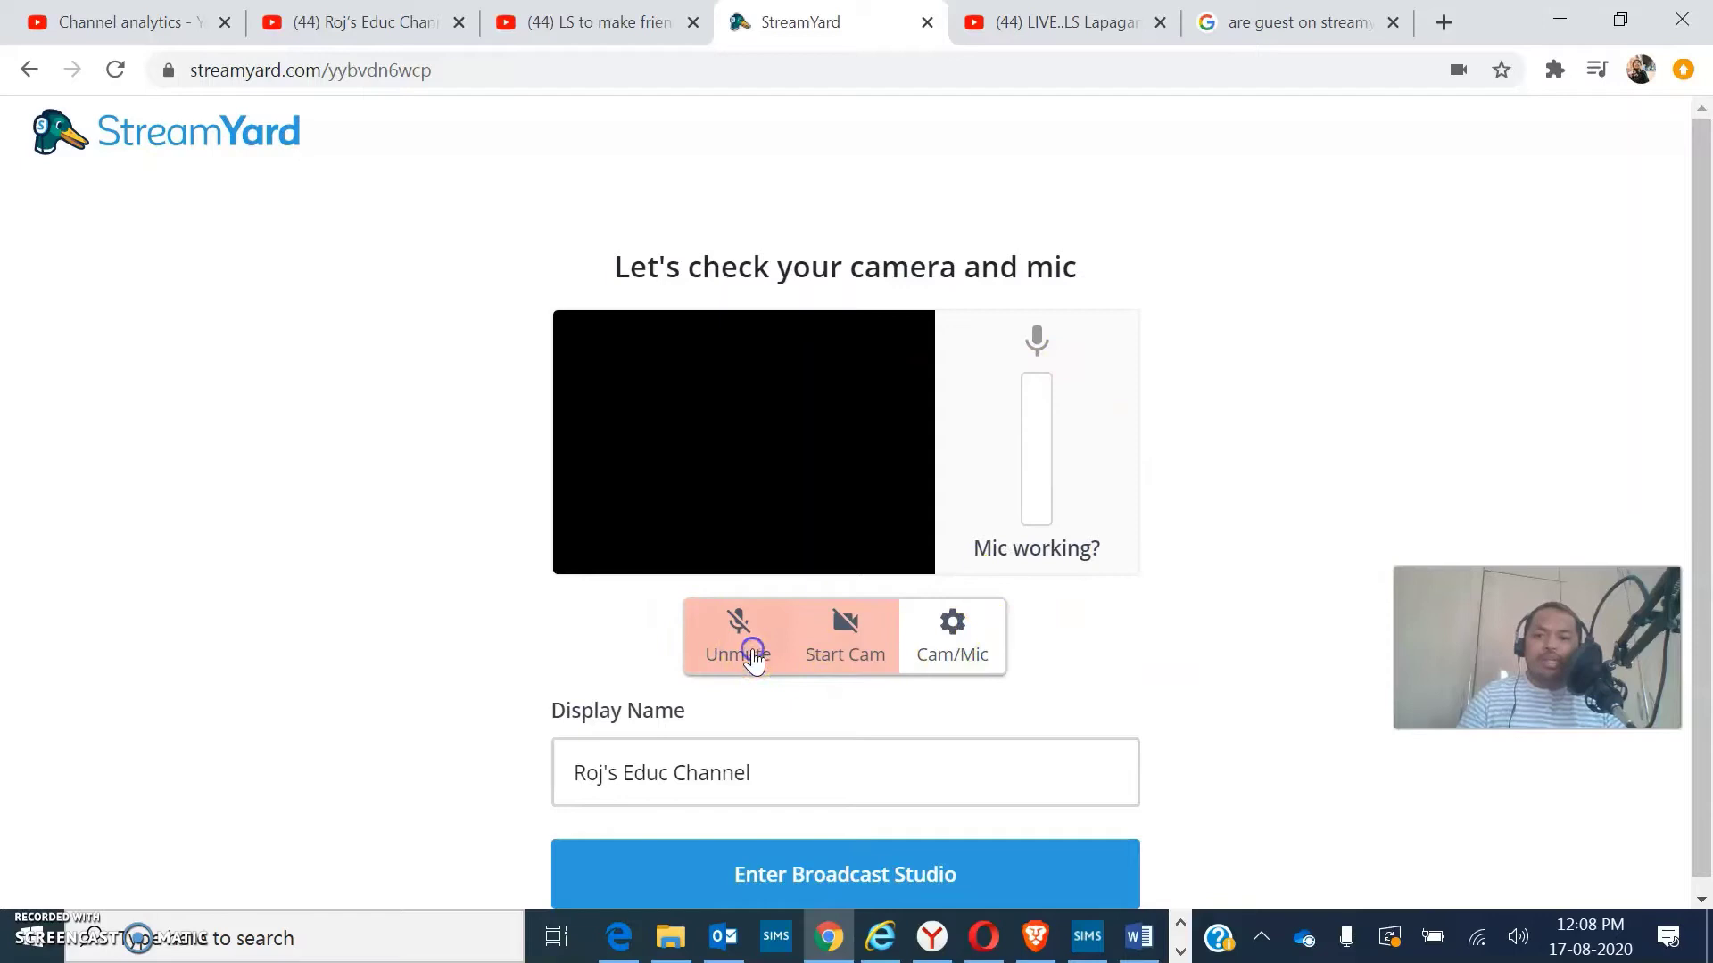
click(863, 655)
click(848, 840)
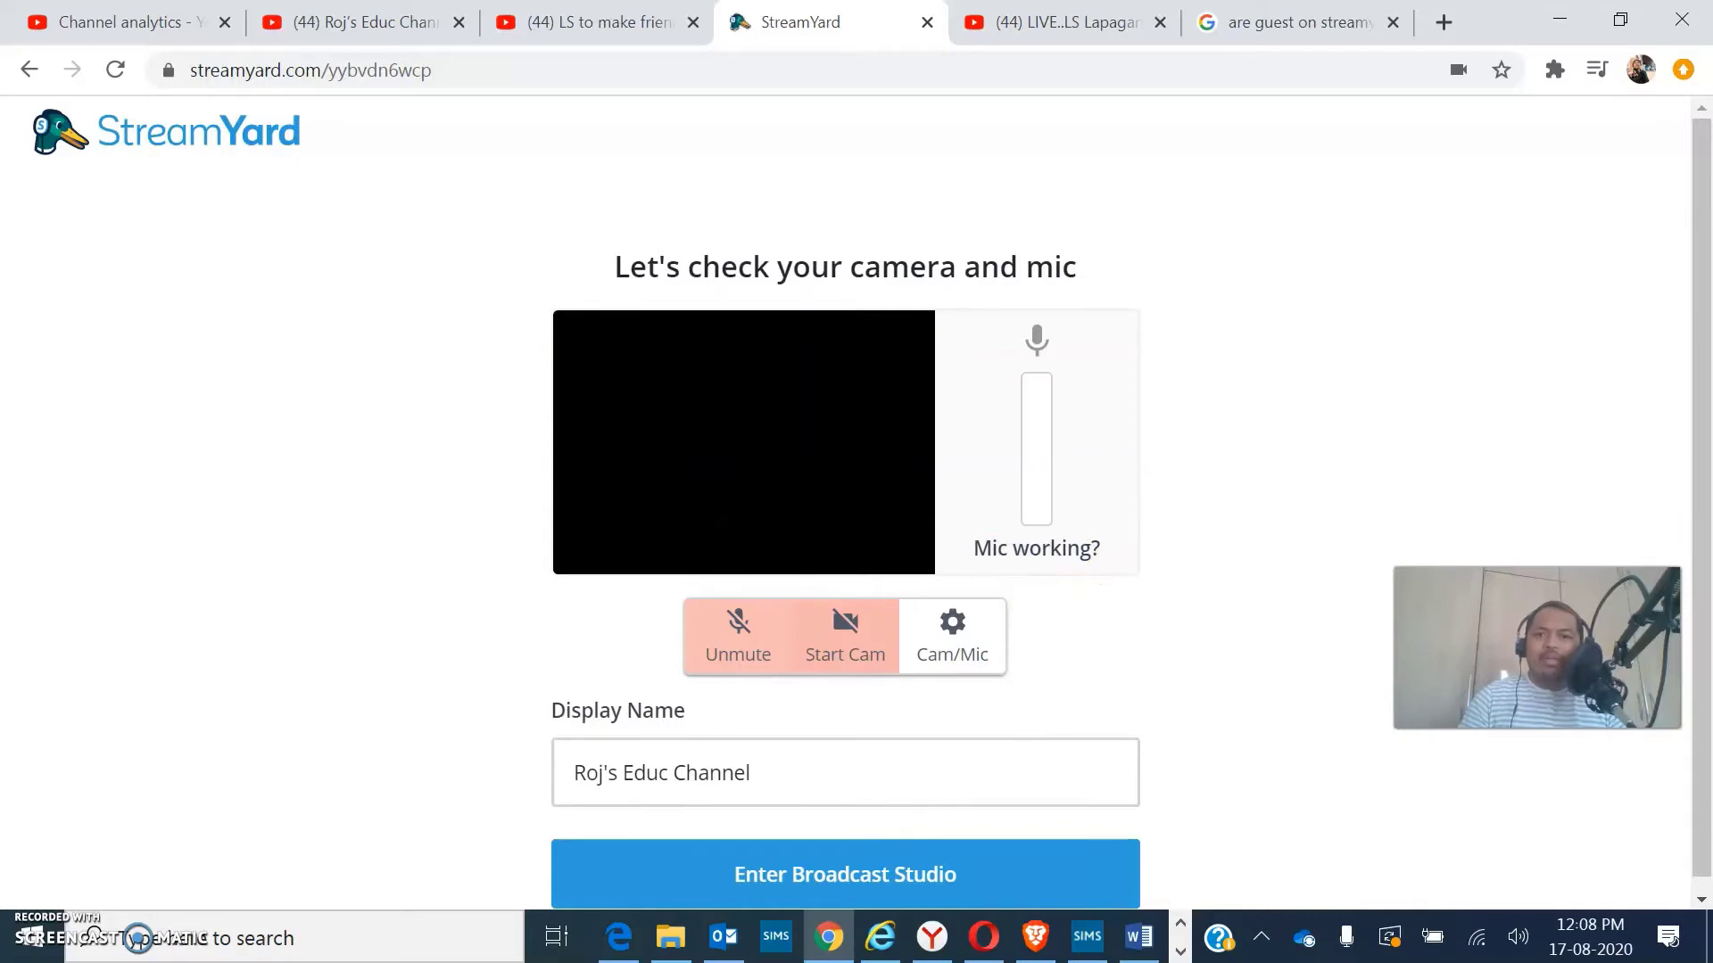
scroll(1137, 606, down, 1)
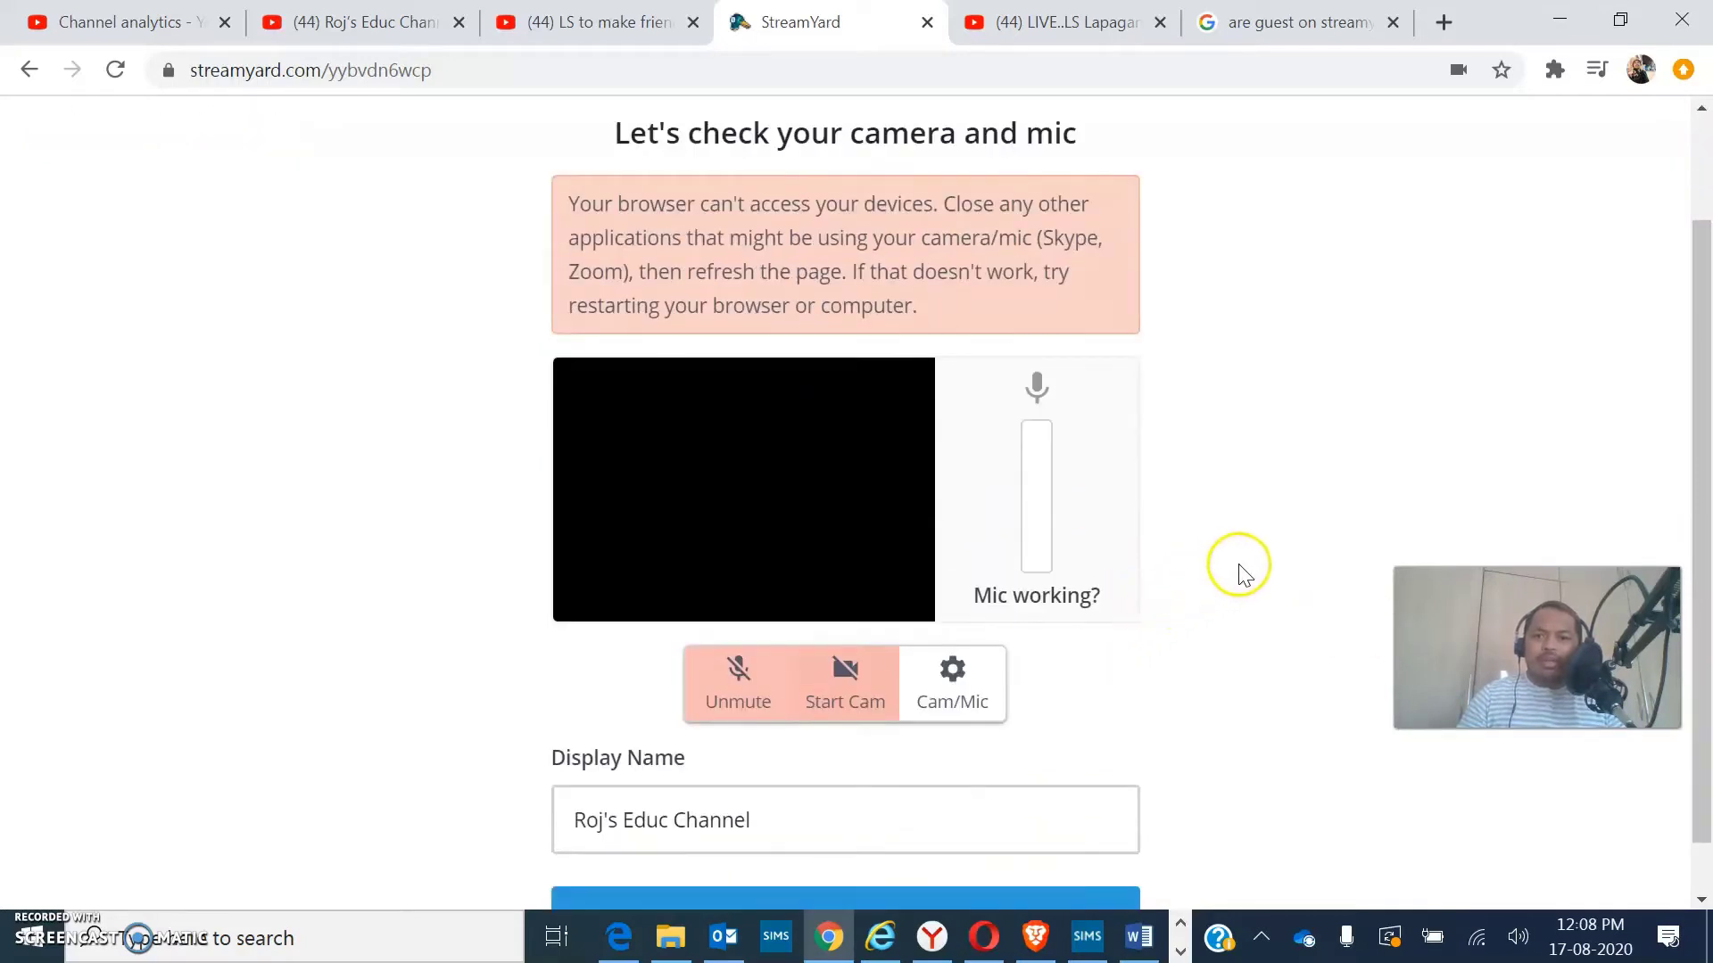
scroll(1240, 573, down, 1)
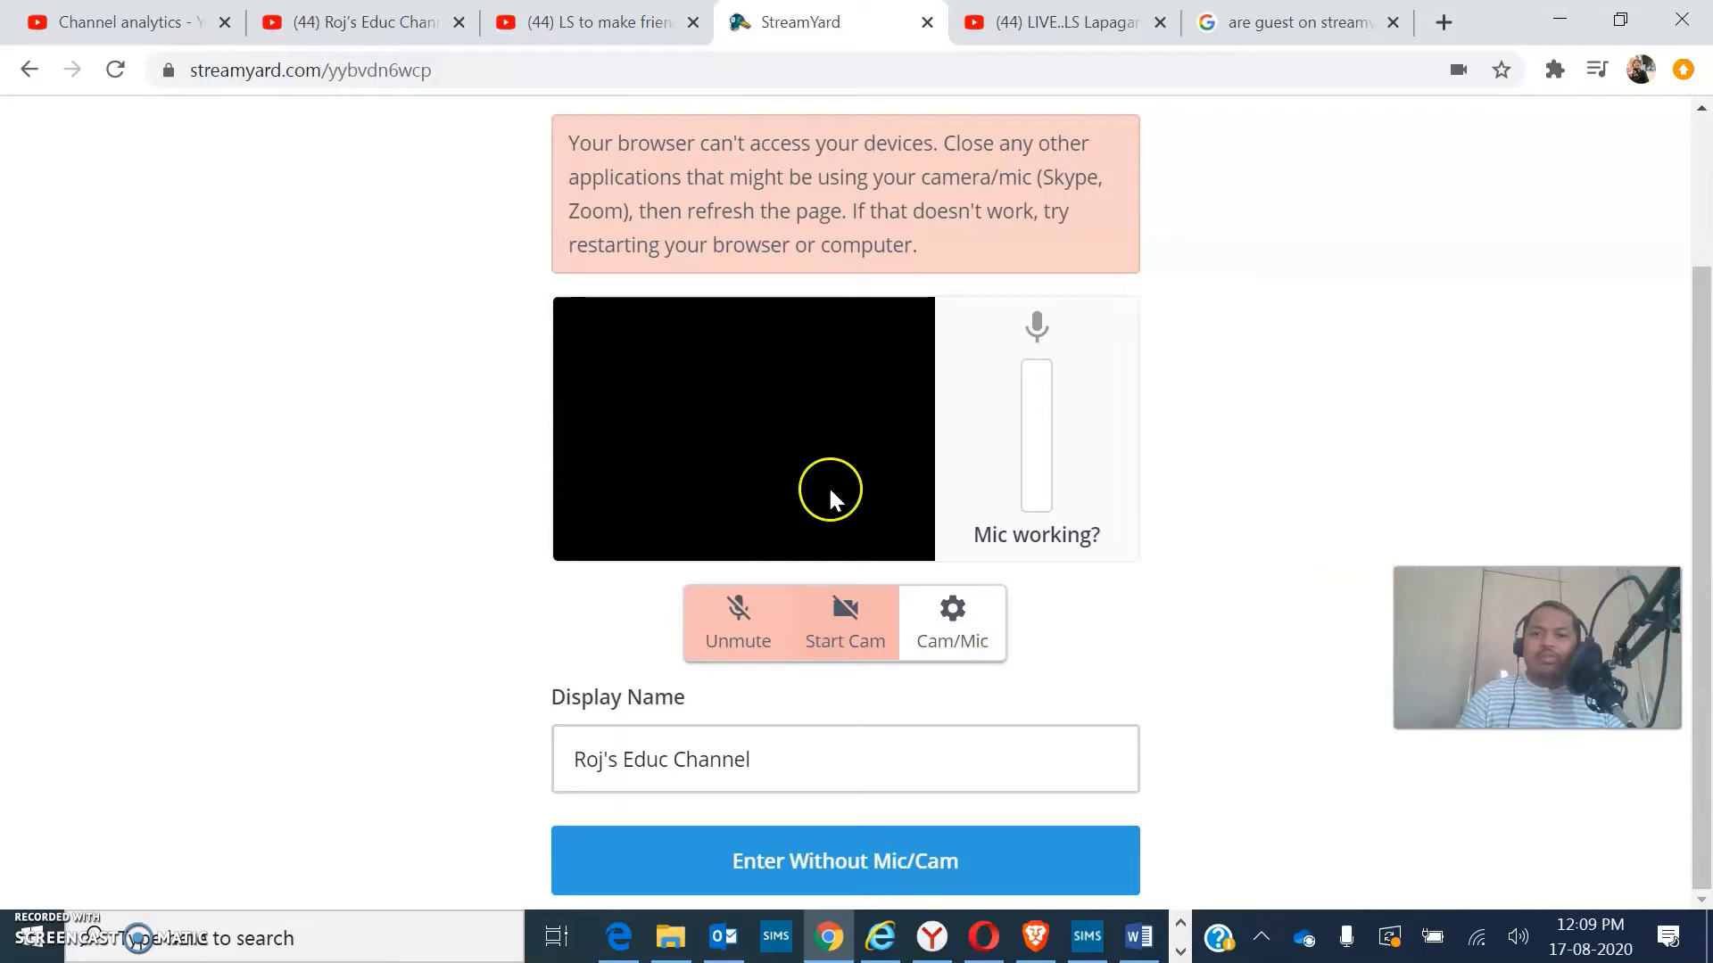
click(871, 870)
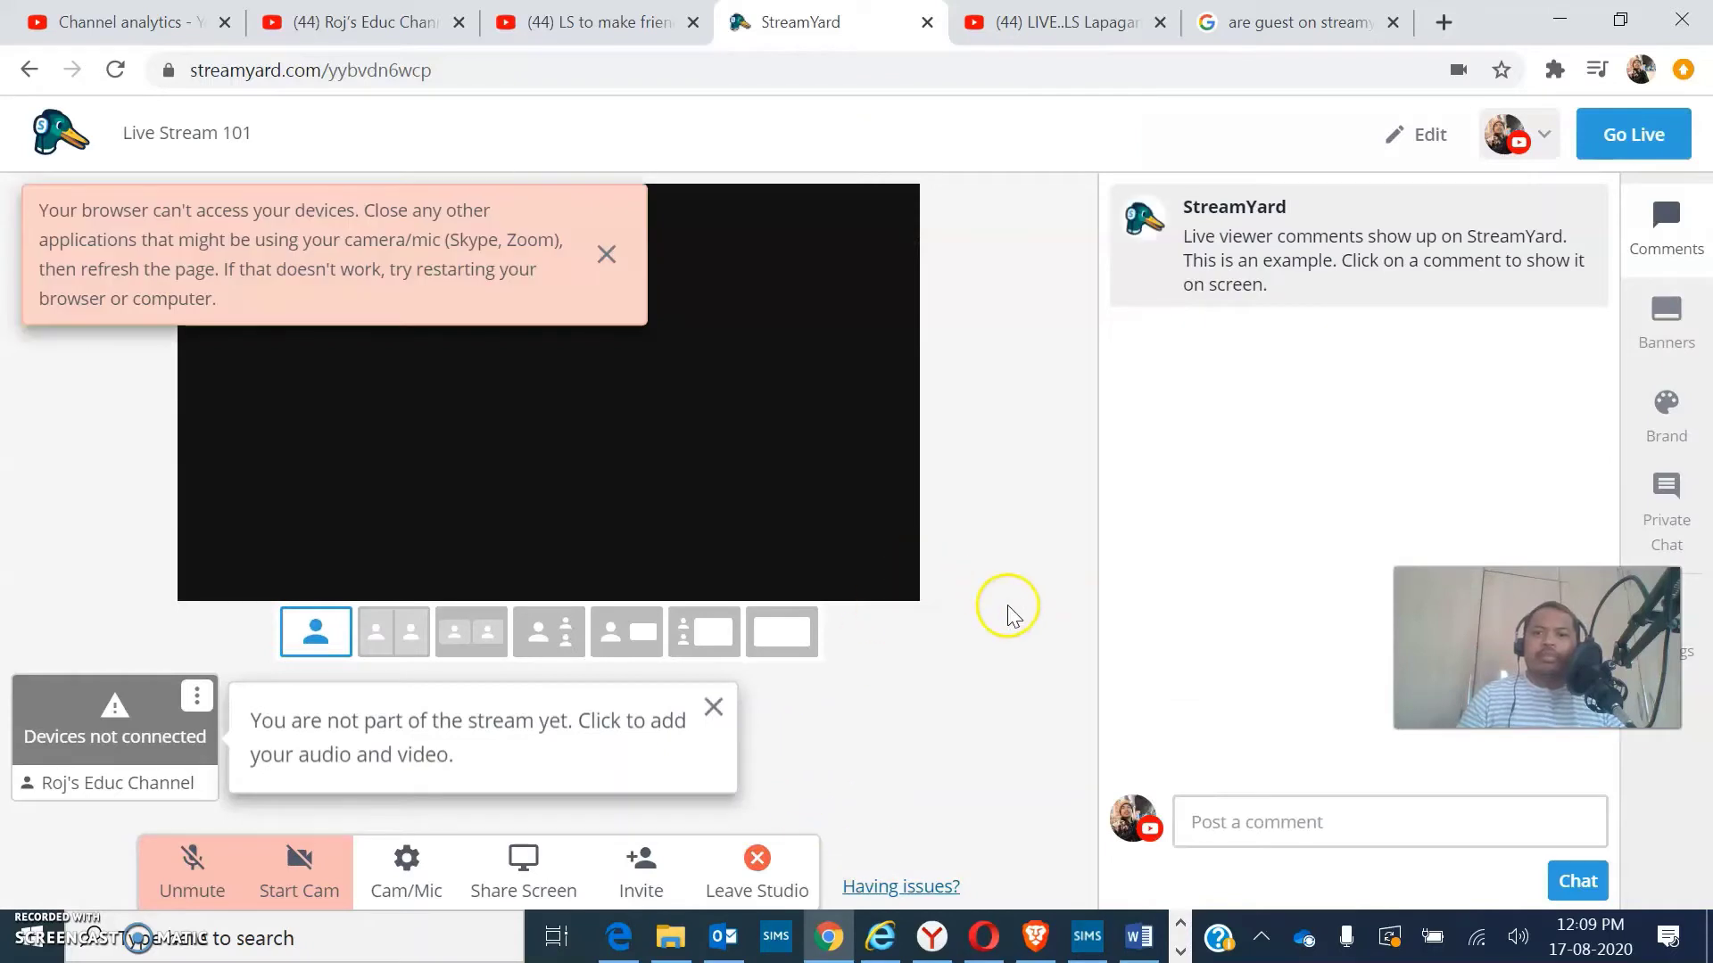
- Close the red device-access banner and the 'You are not part of the stream yet' tooltip
click(607, 255)
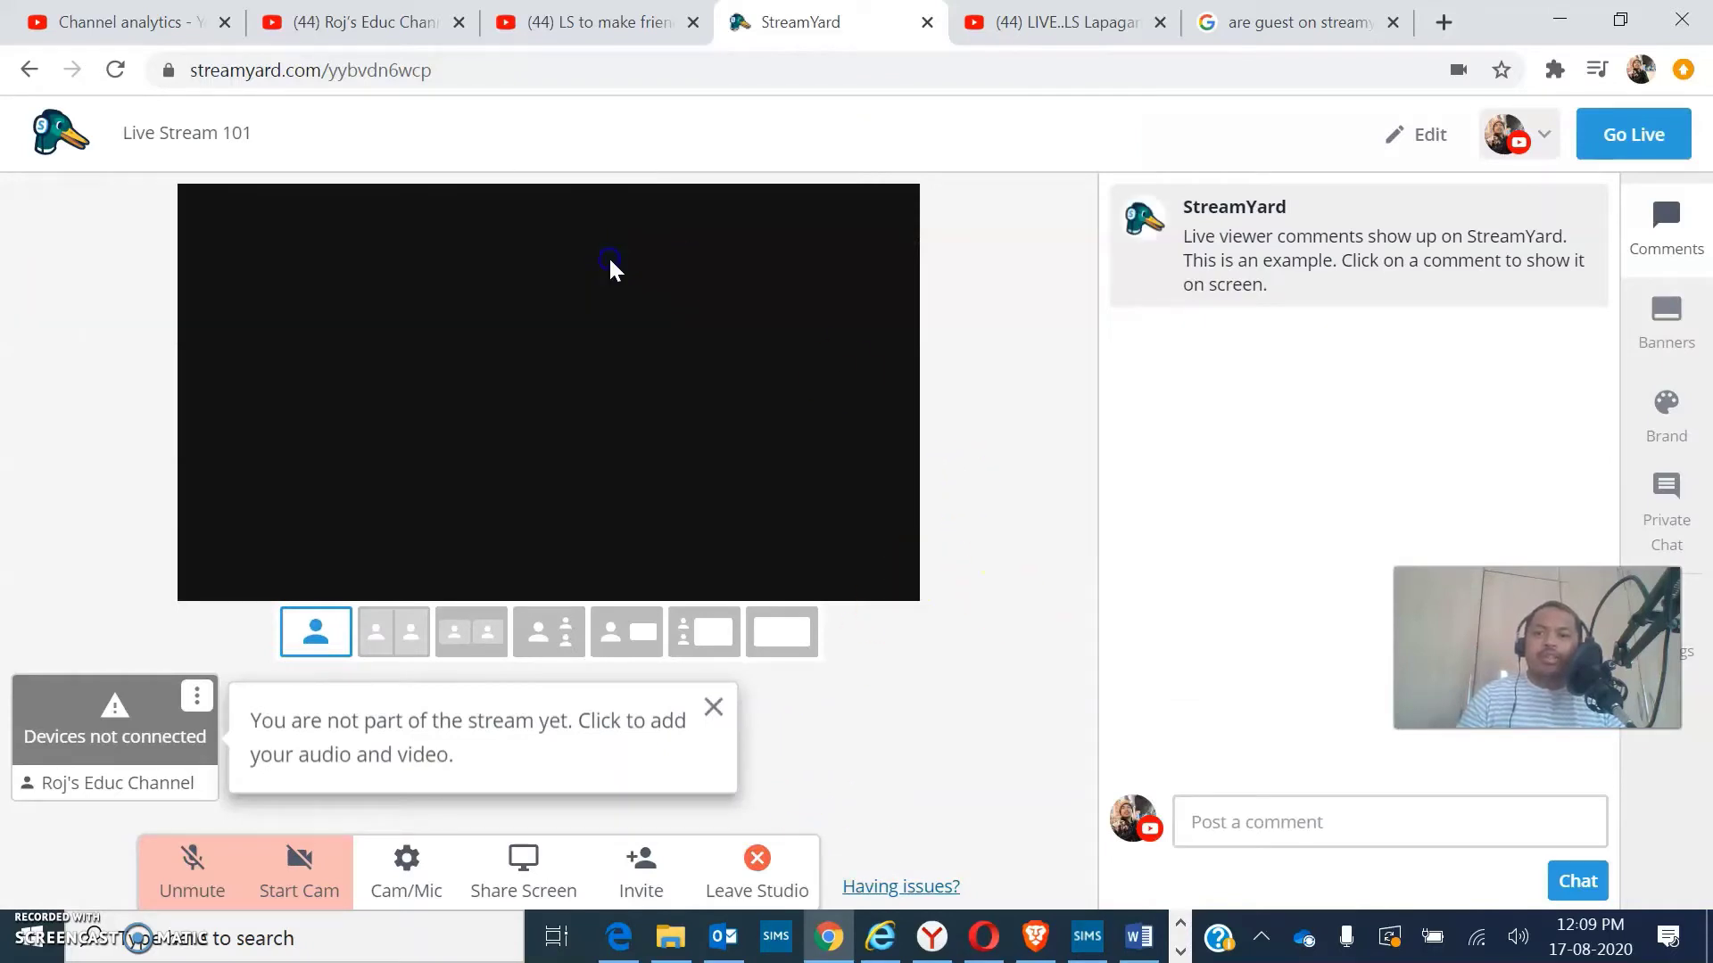
click(712, 707)
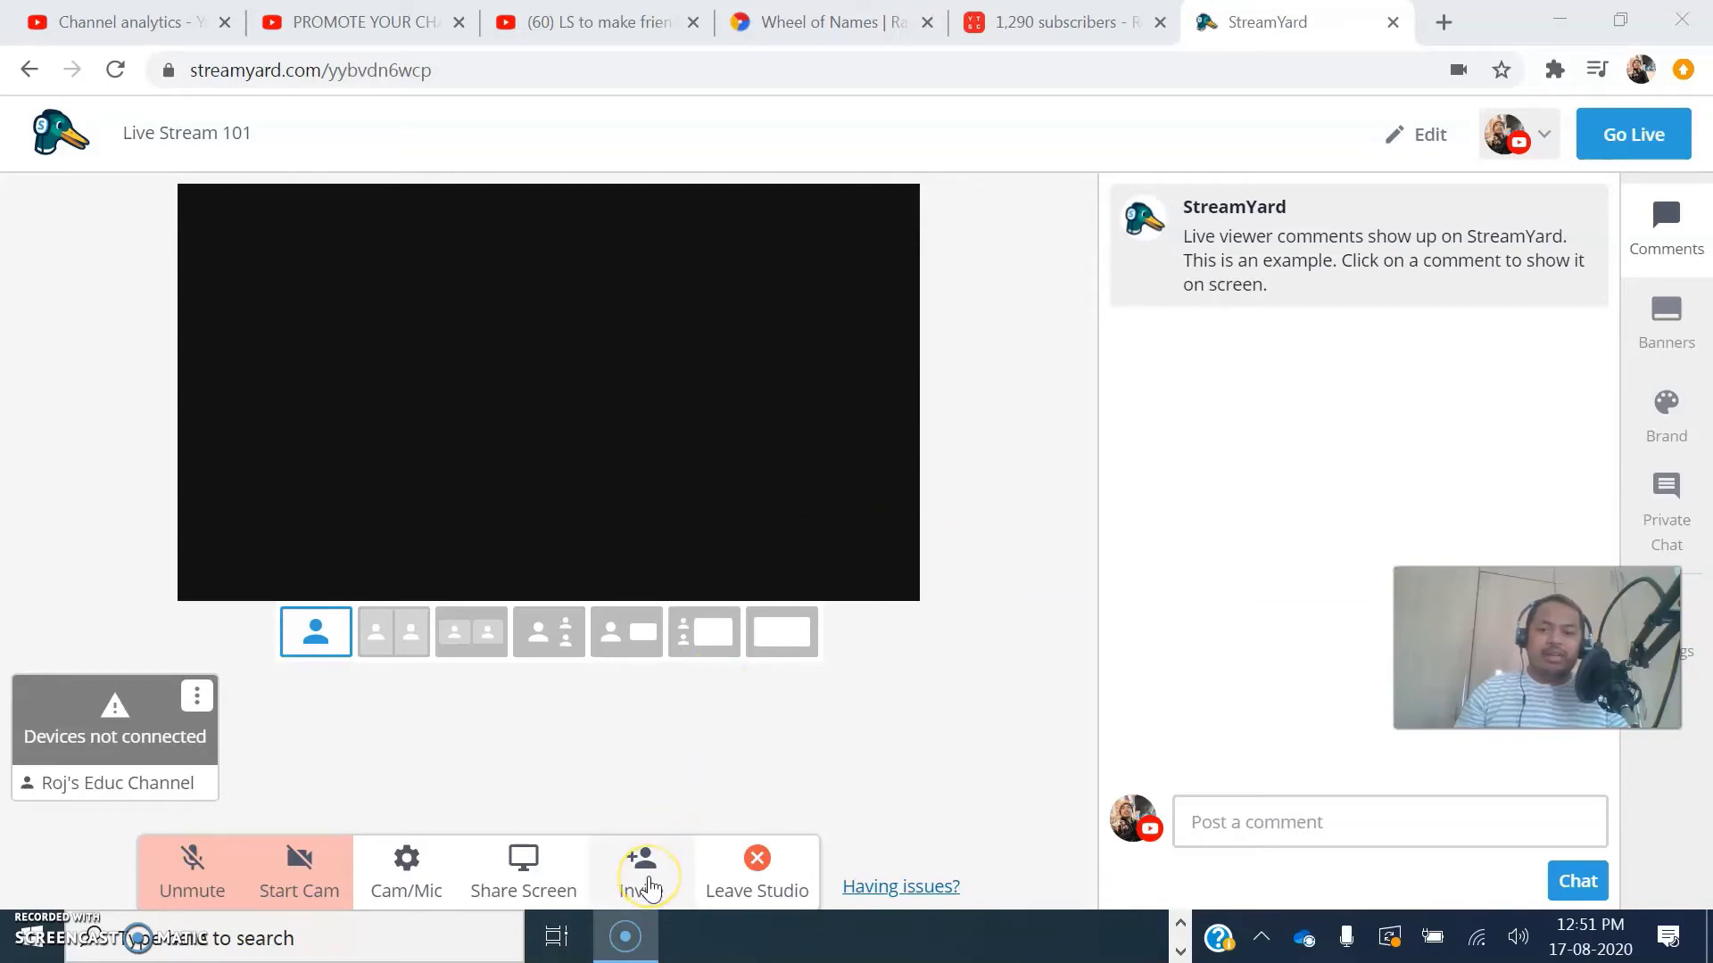
- Copy the Live Stream 101 guest invite link to the clipboard from the Invite dialog
click(645, 880)
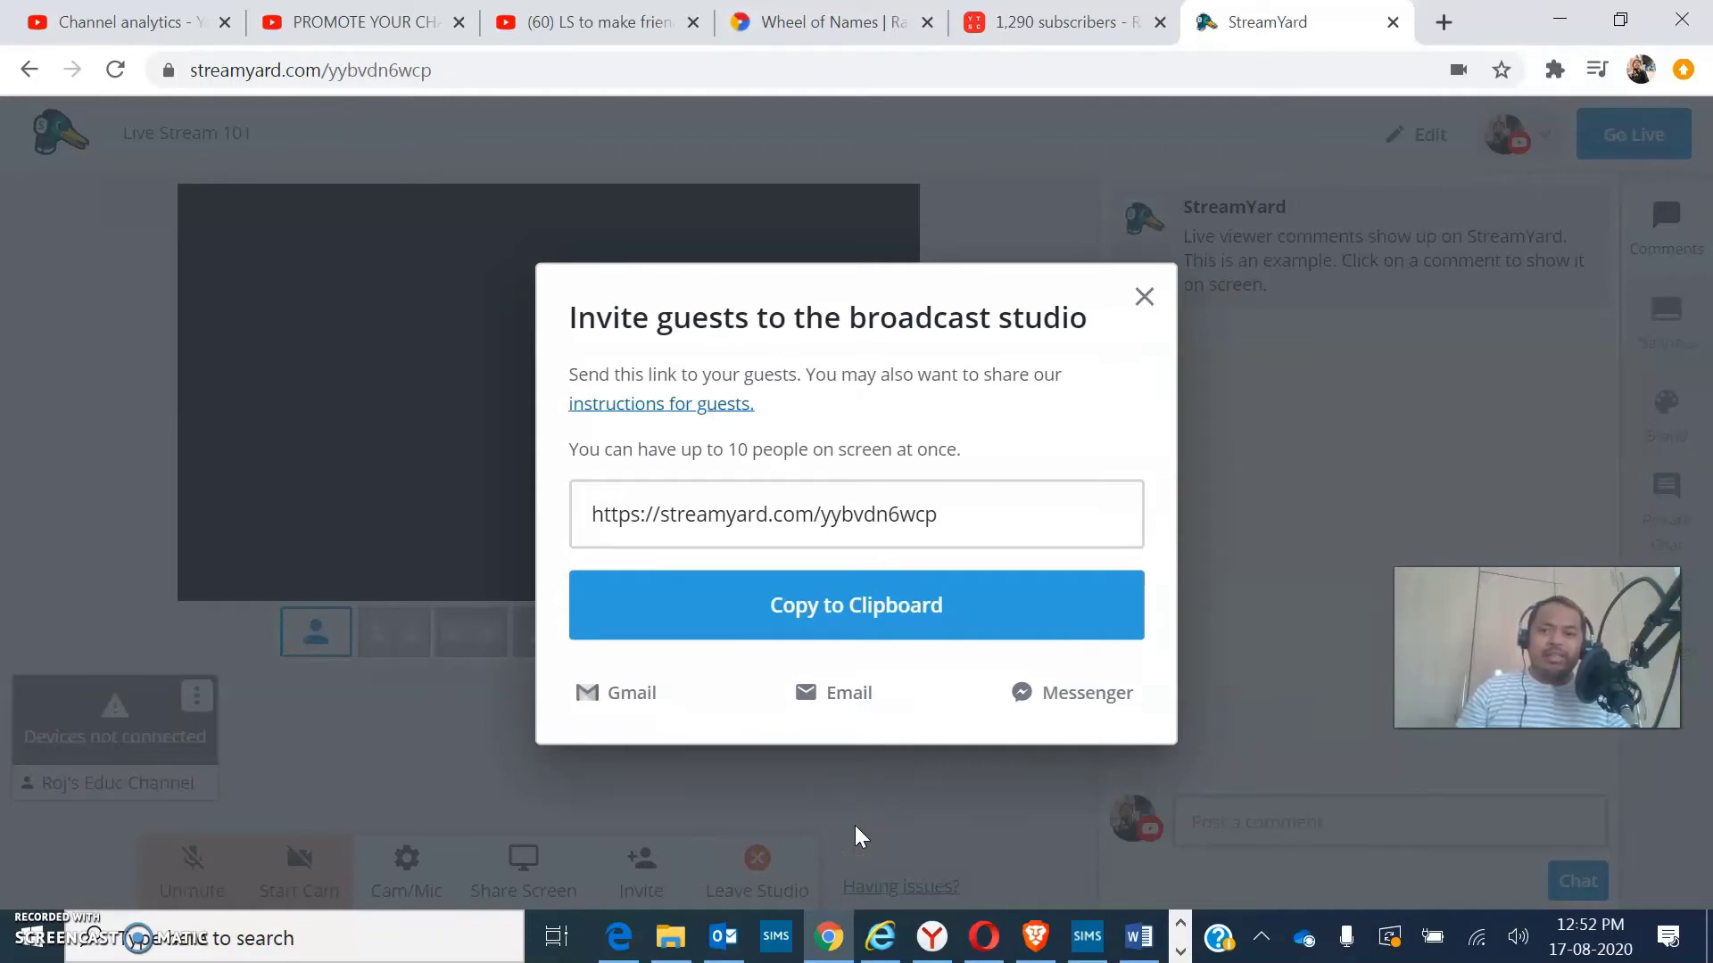
click(839, 616)
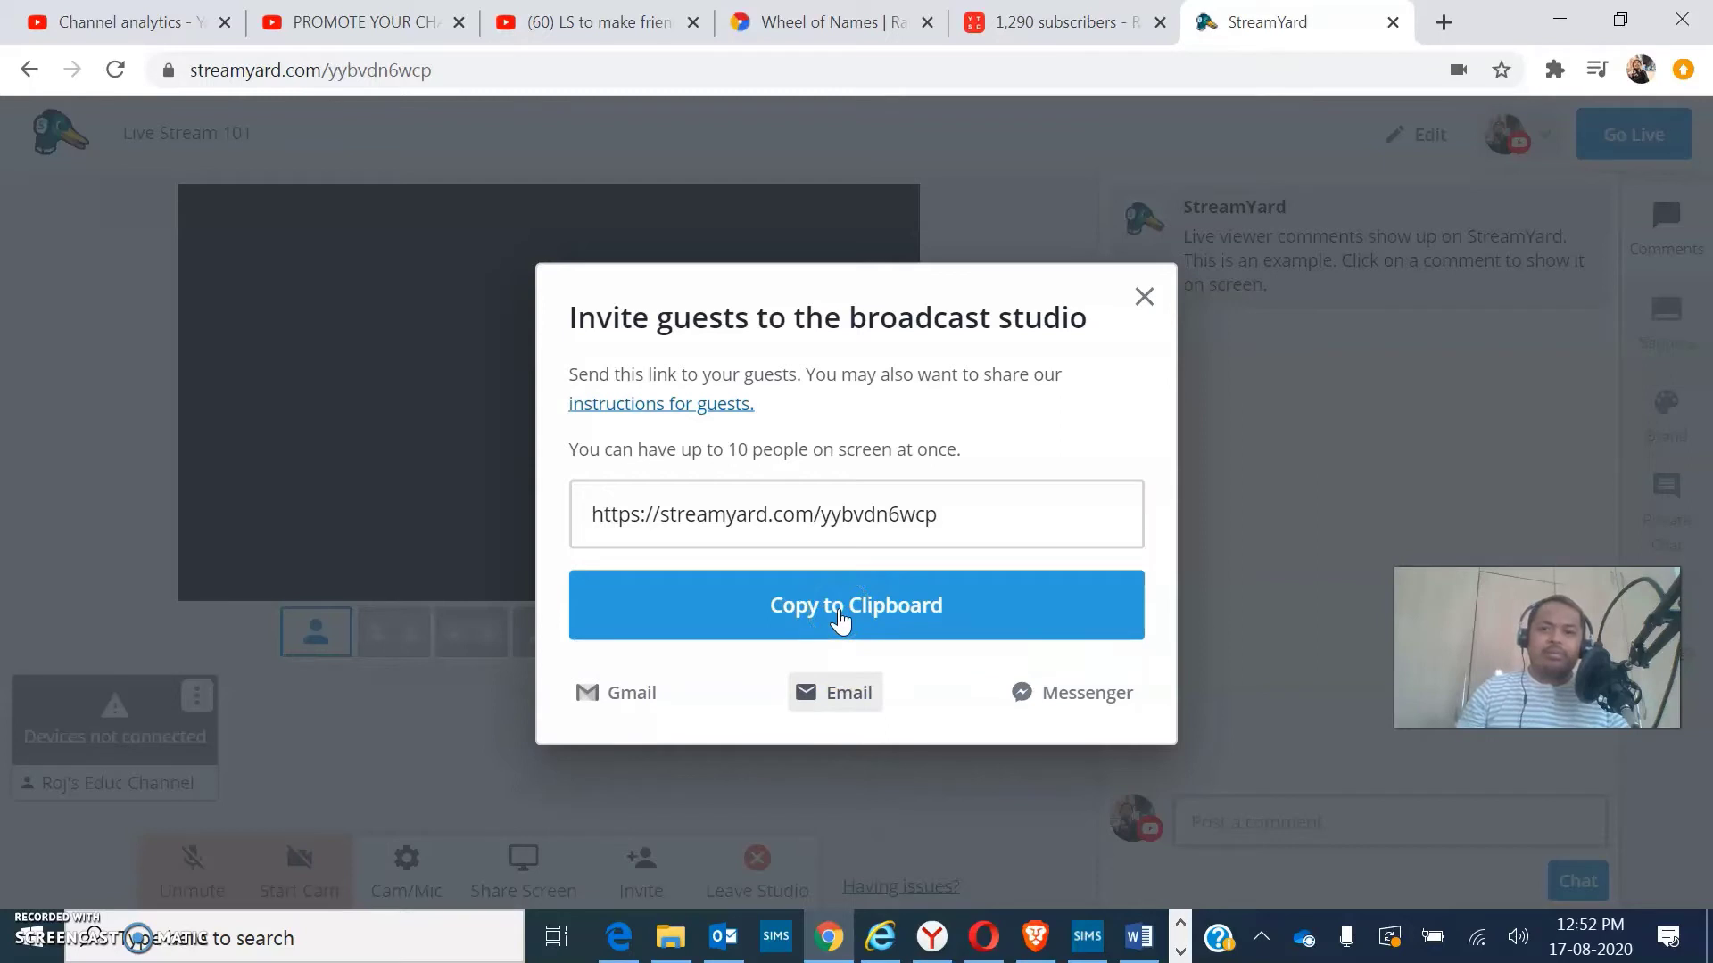
click(840, 616)
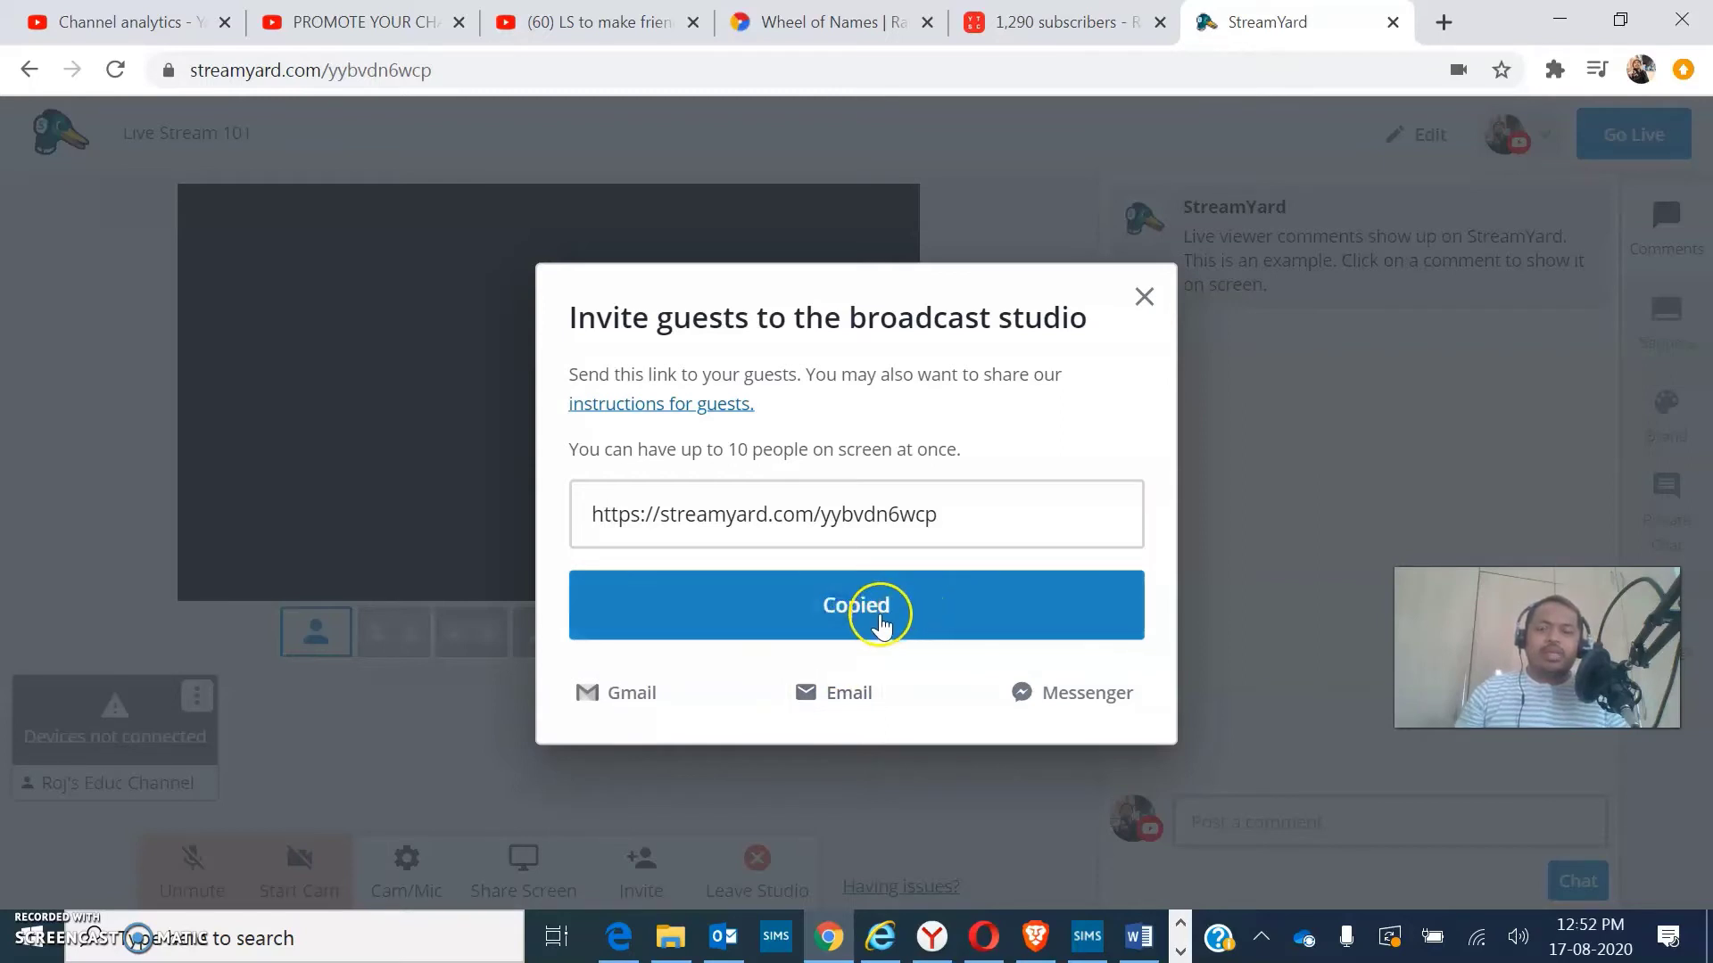
click(991, 813)
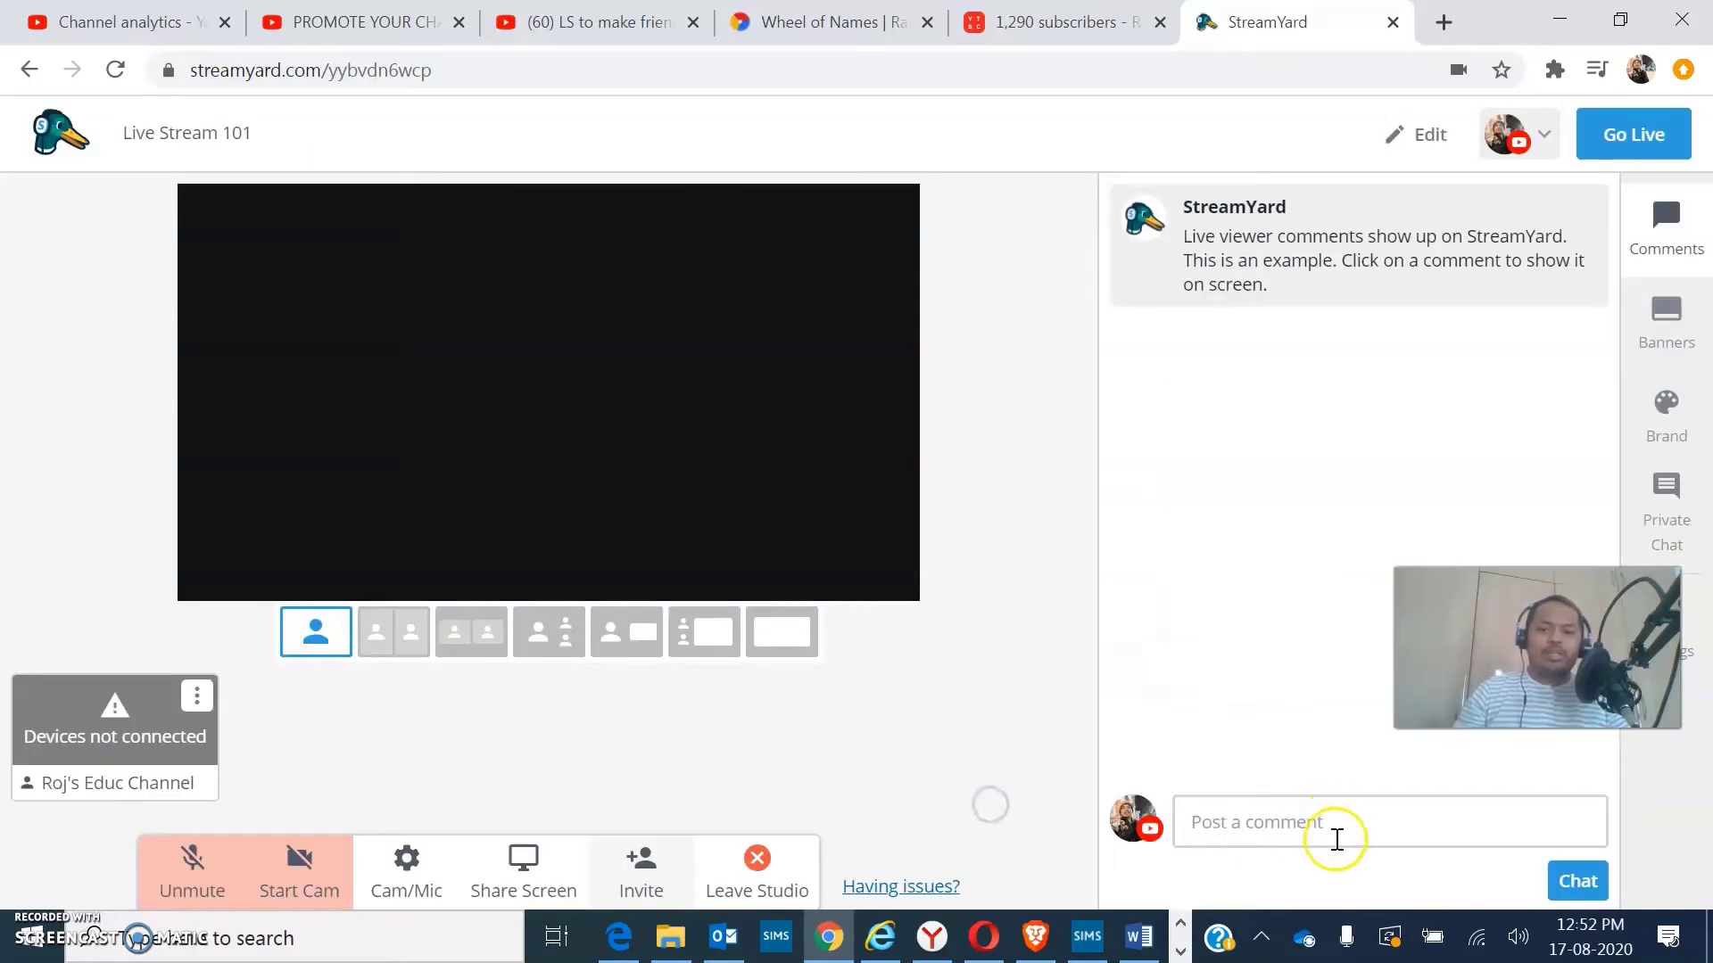
click(1289, 826)
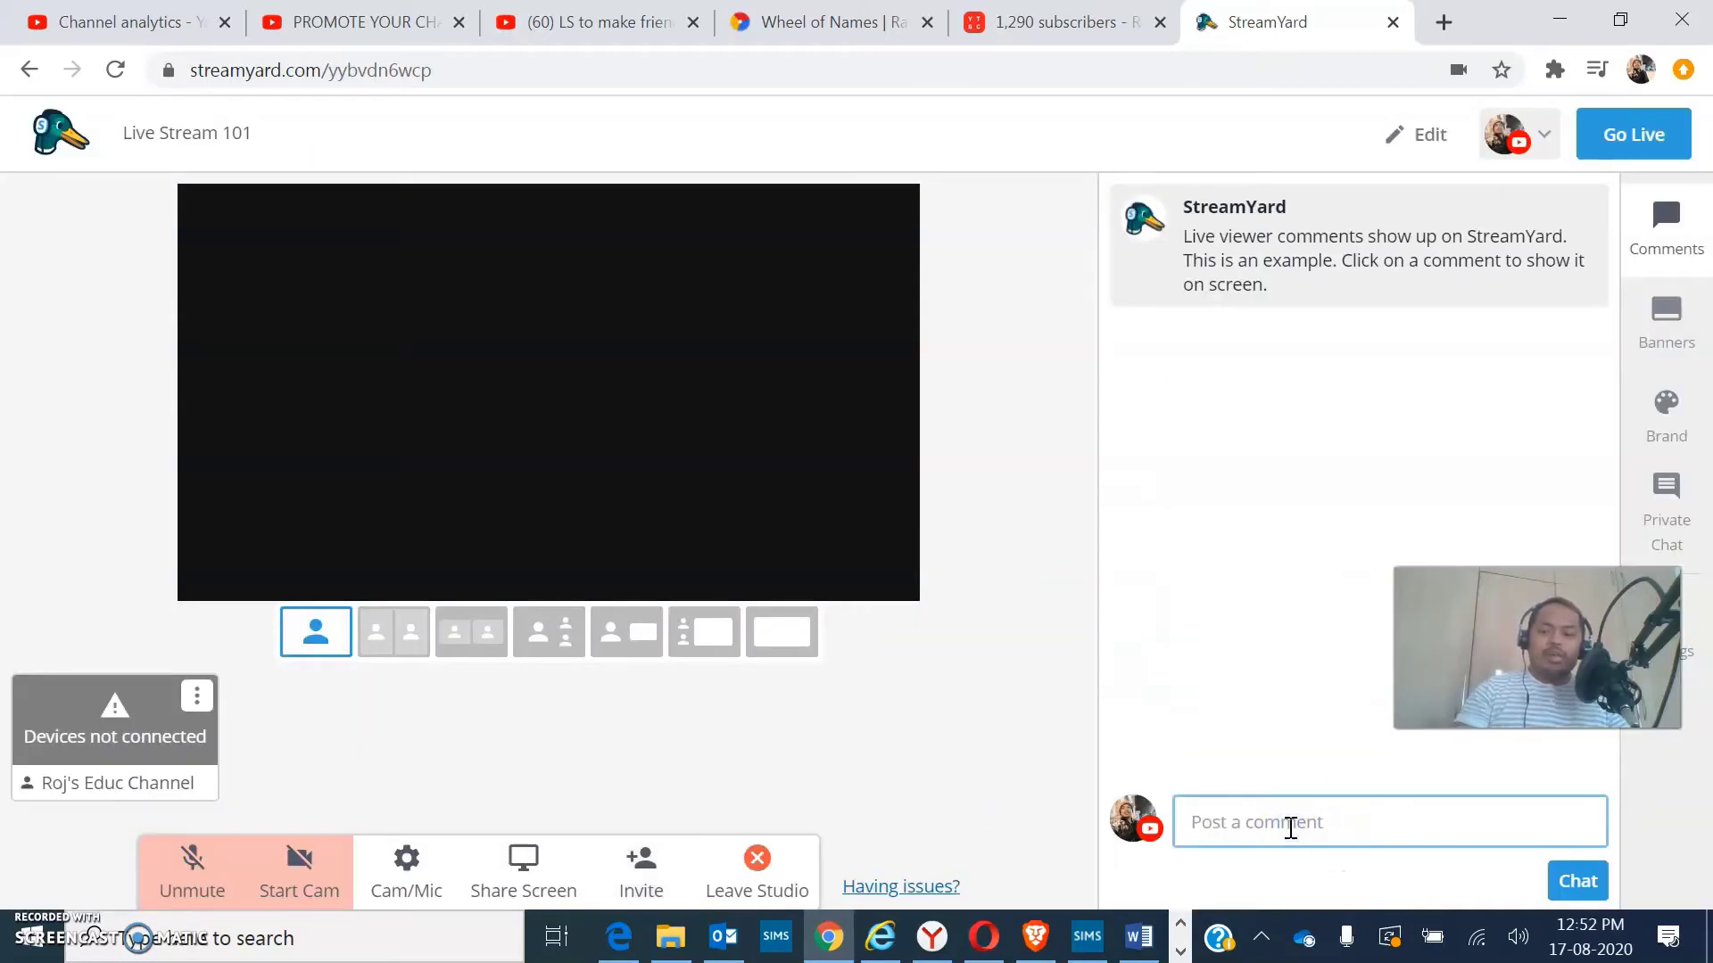
key(ctrl+v)
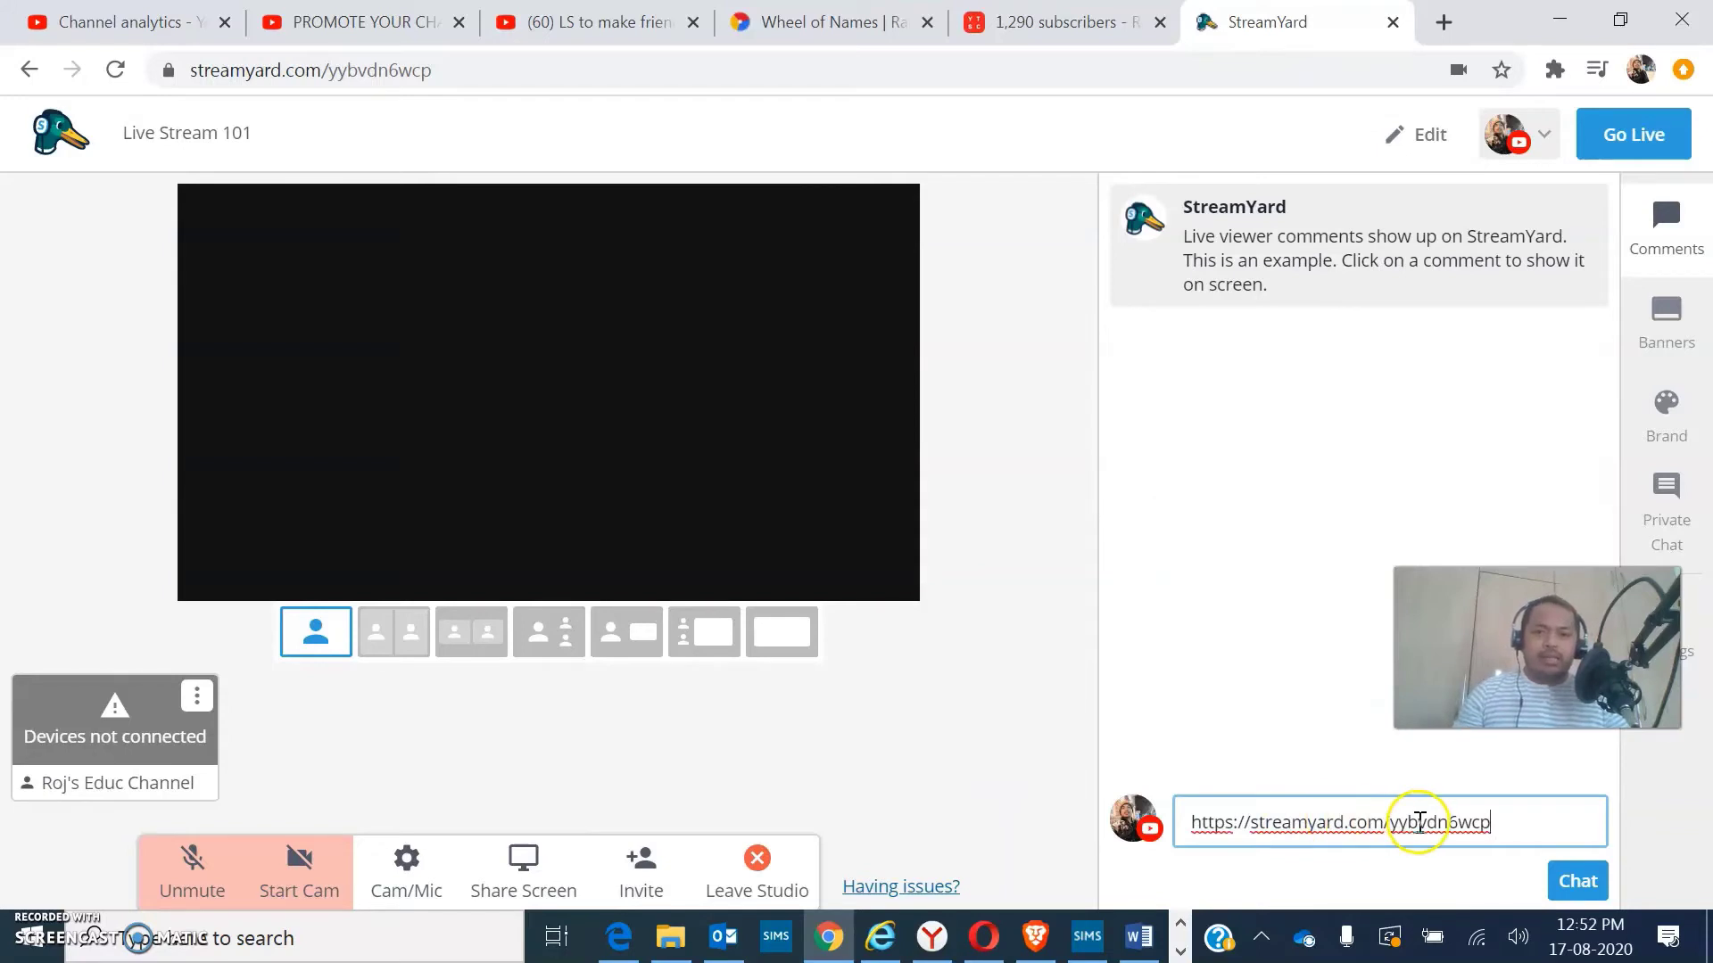
click(1581, 883)
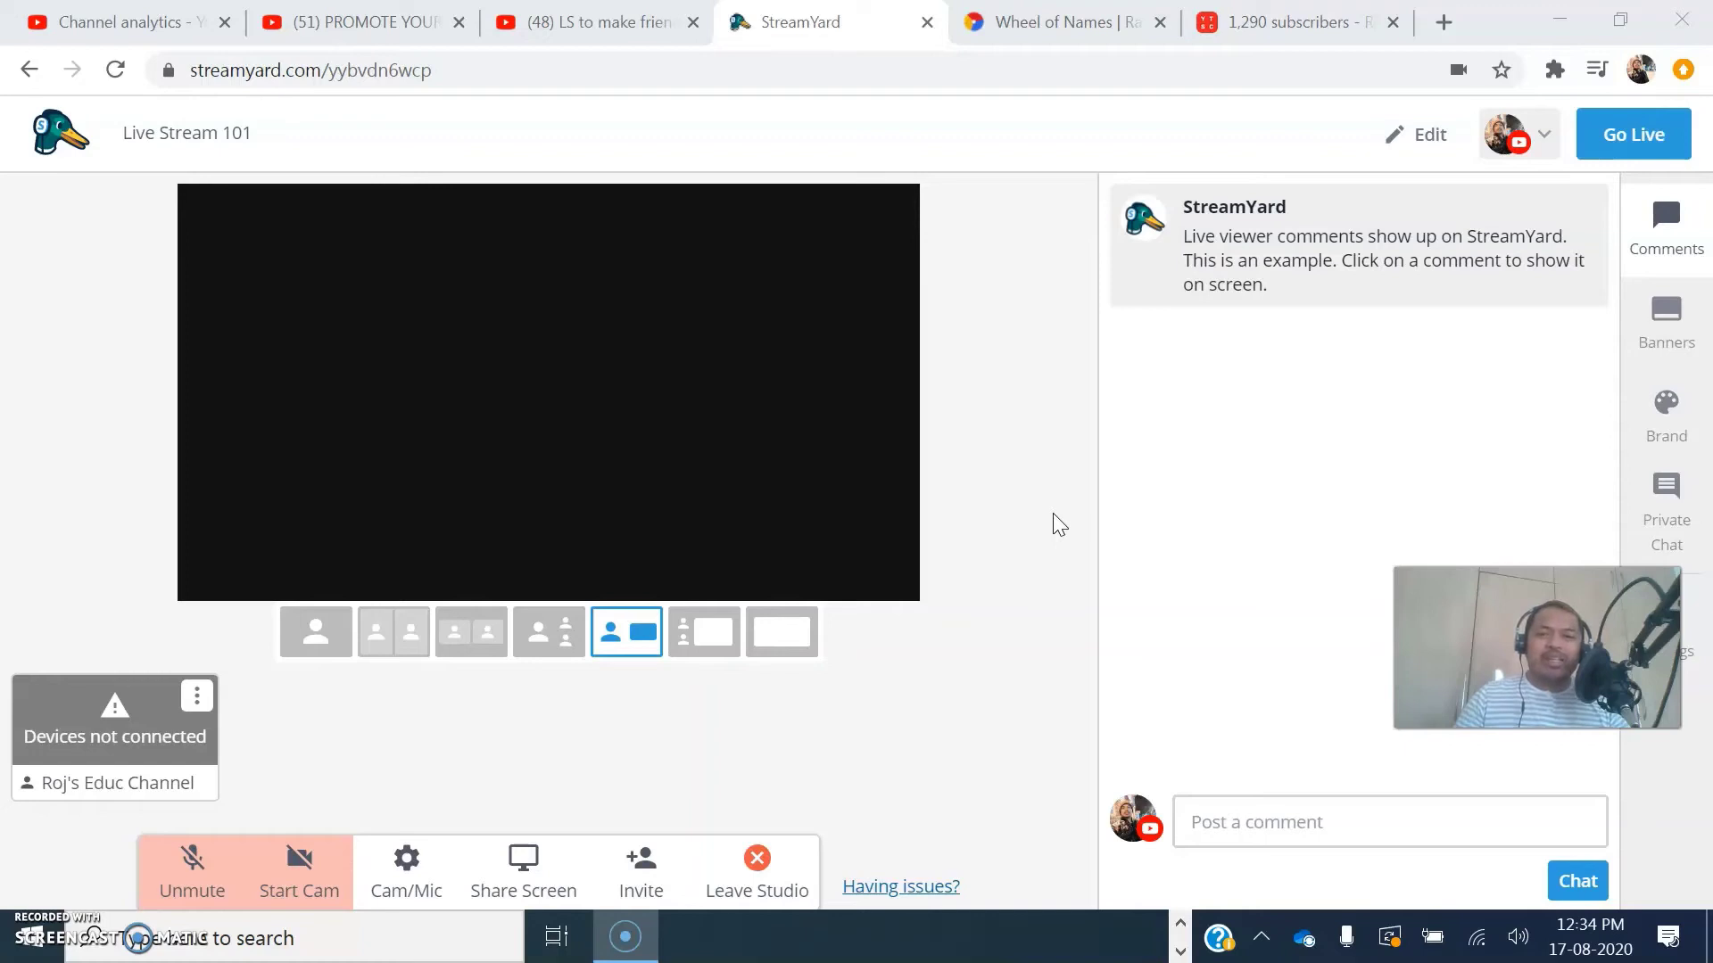
click(1021, 528)
click(1016, 525)
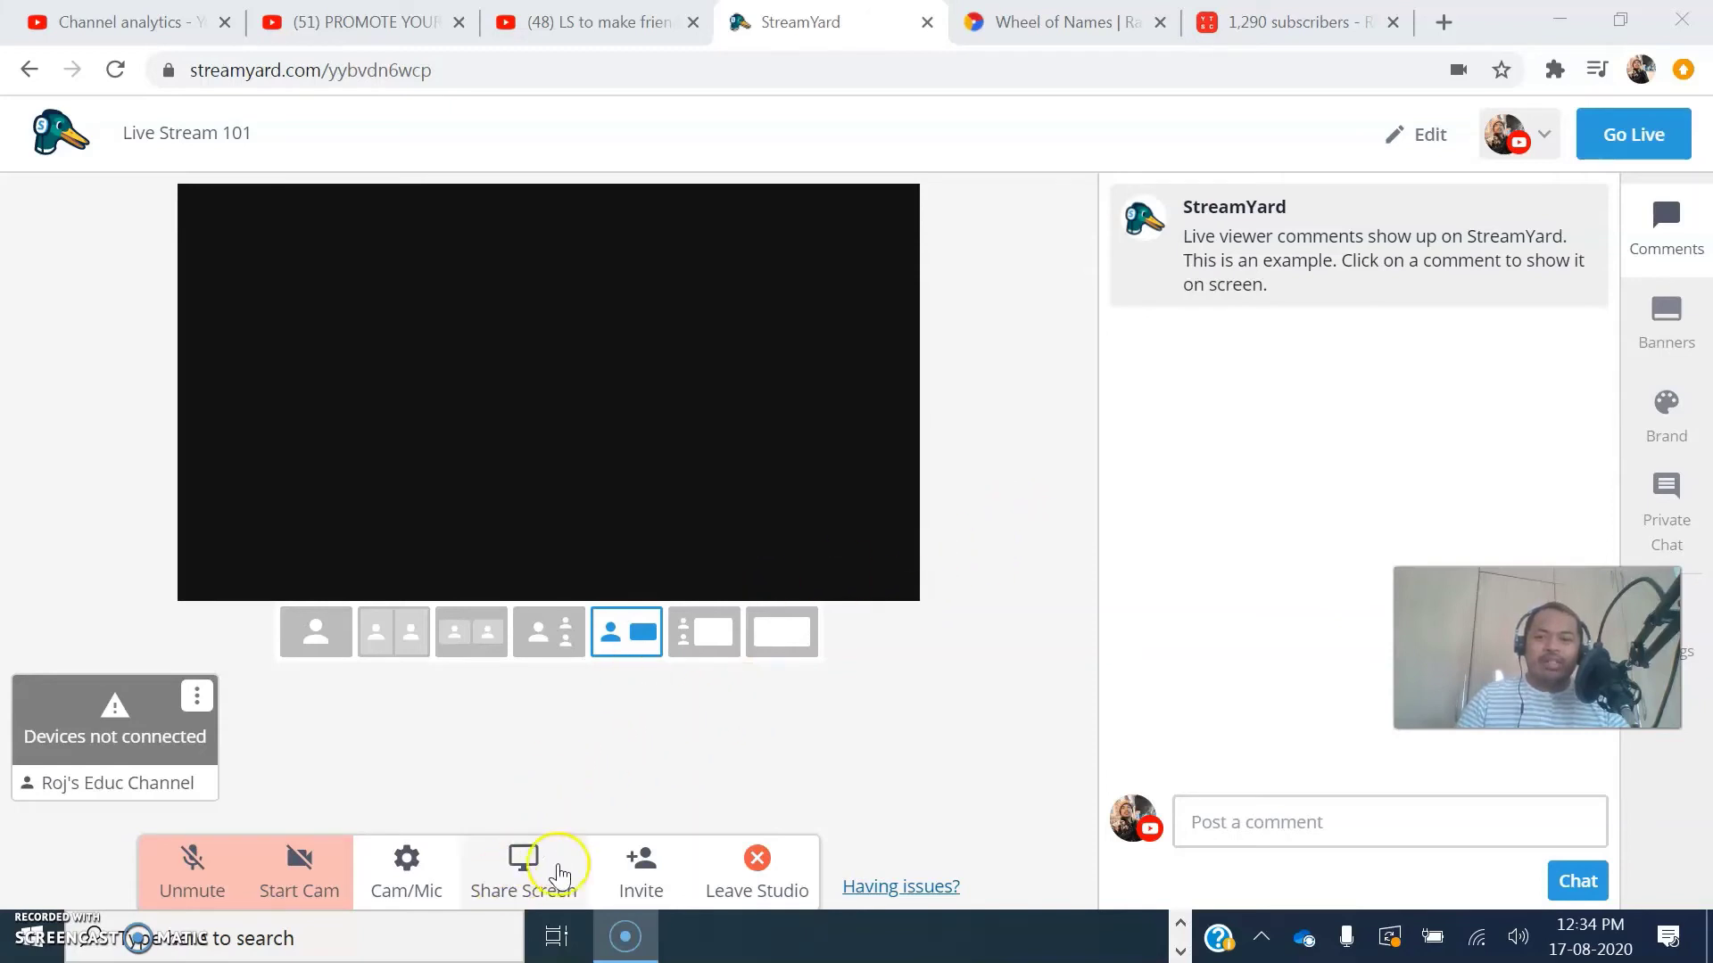
- Start a screen share and get past the sharing tips to Chrome's share picker
click(513, 878)
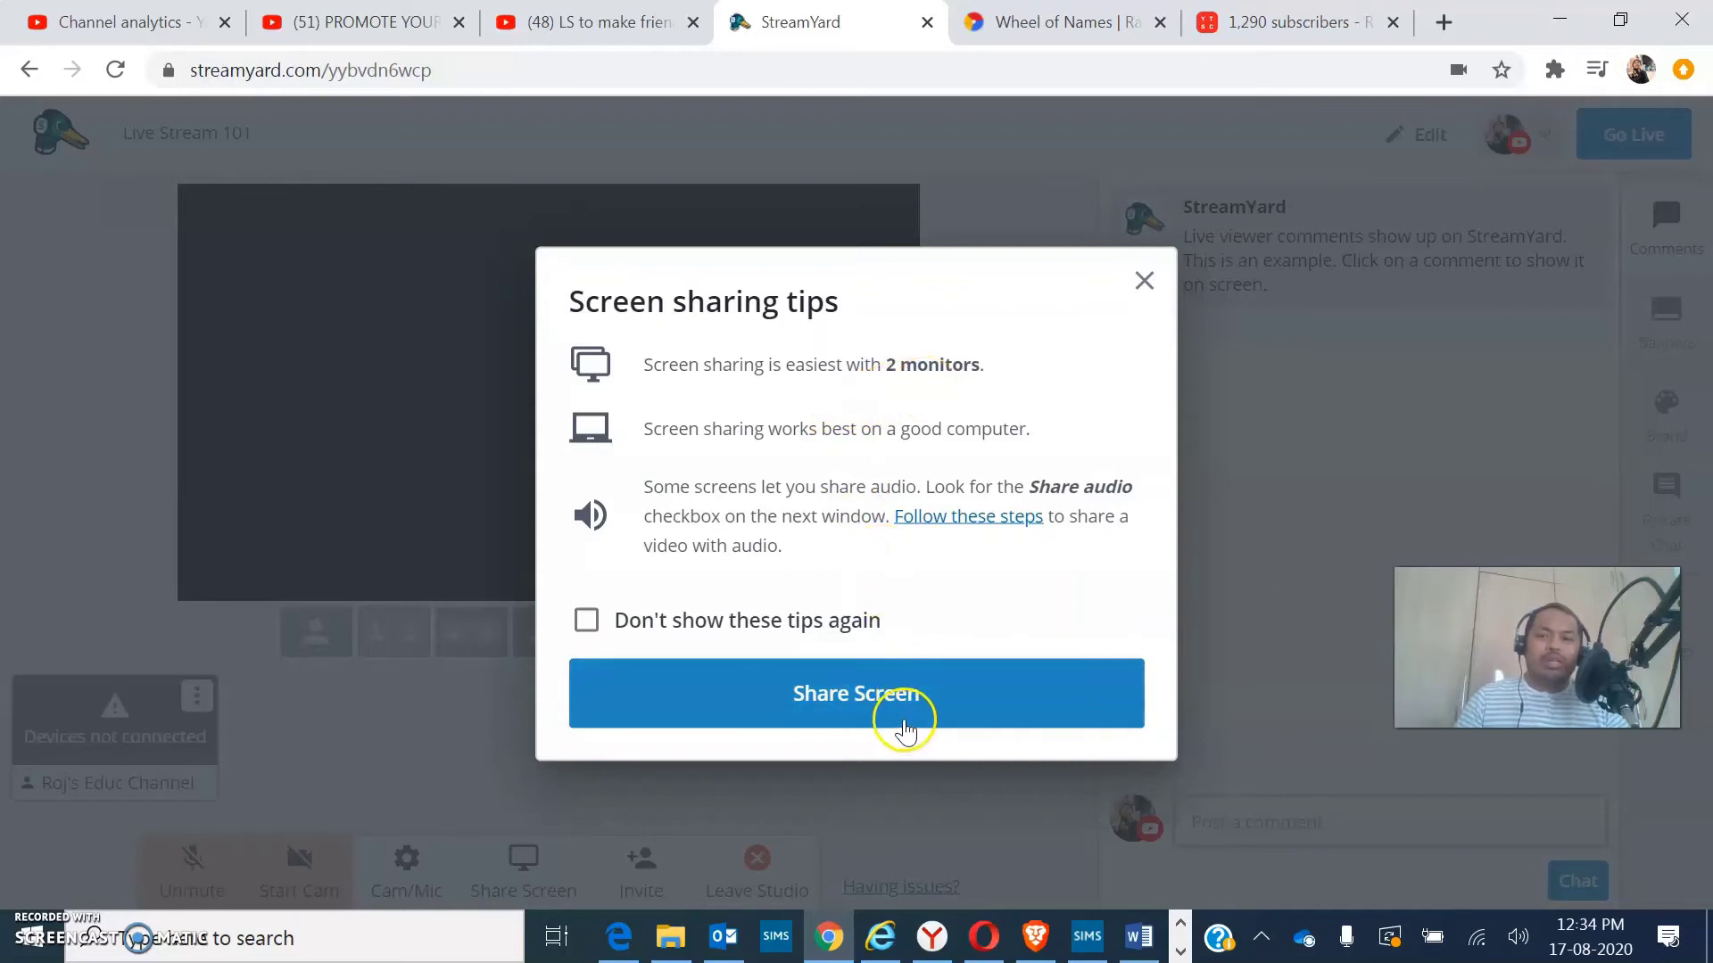
click(910, 716)
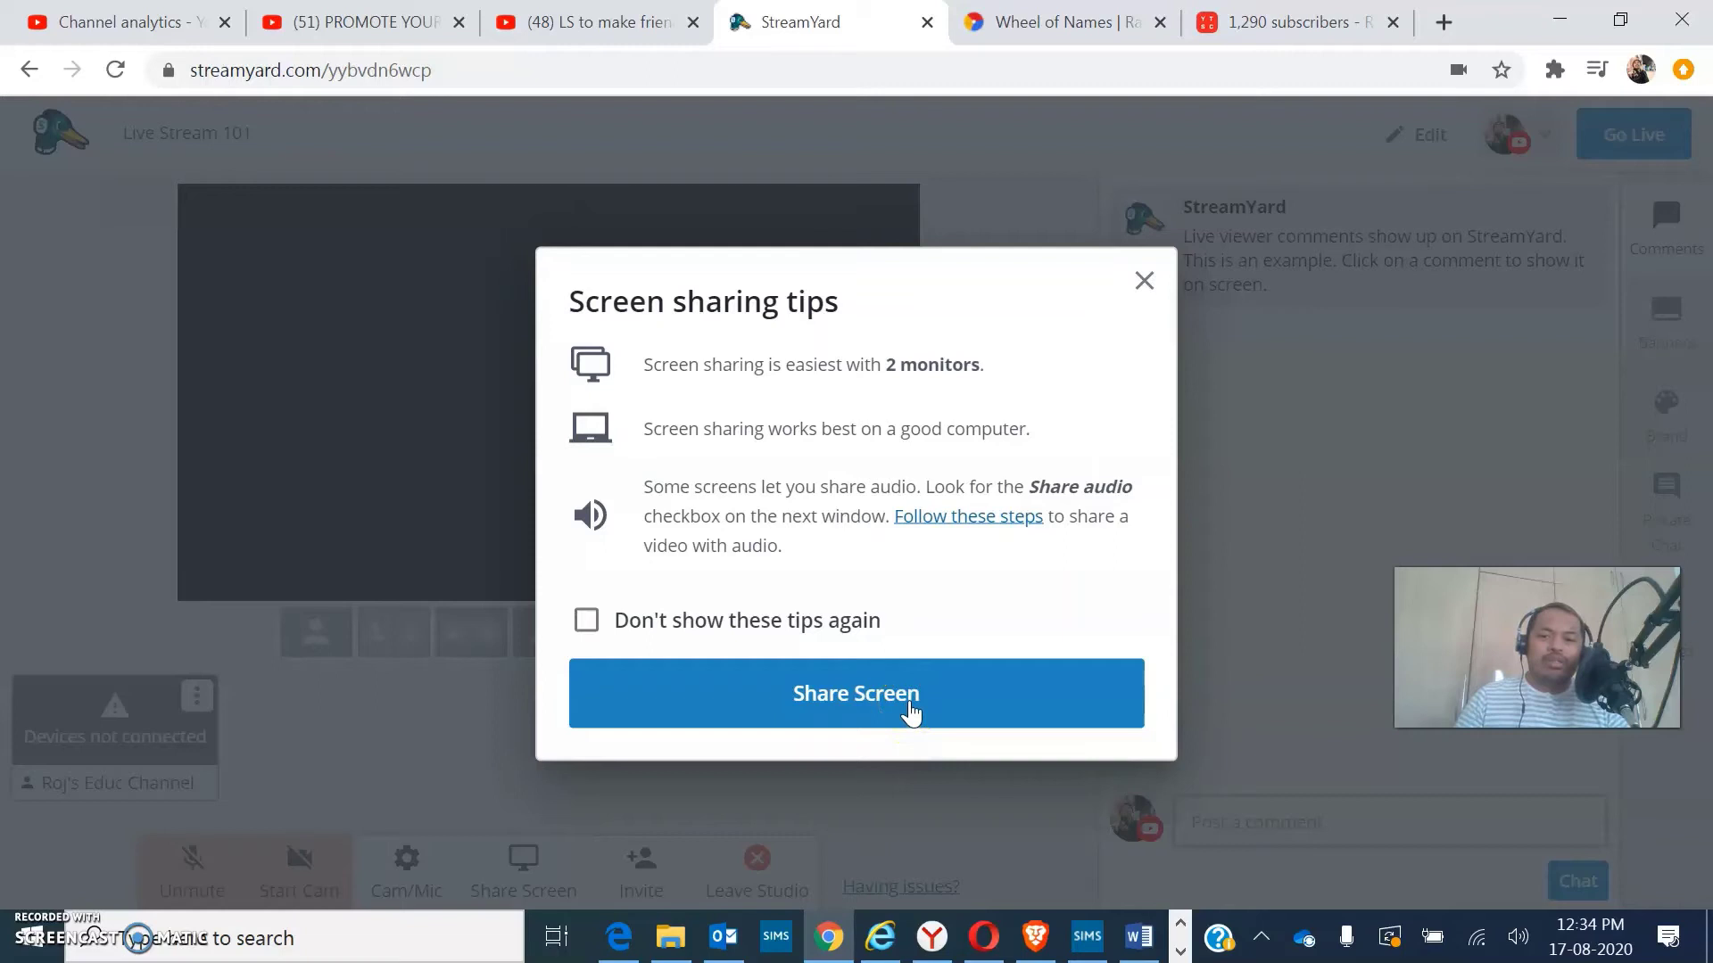
click(910, 715)
click(990, 695)
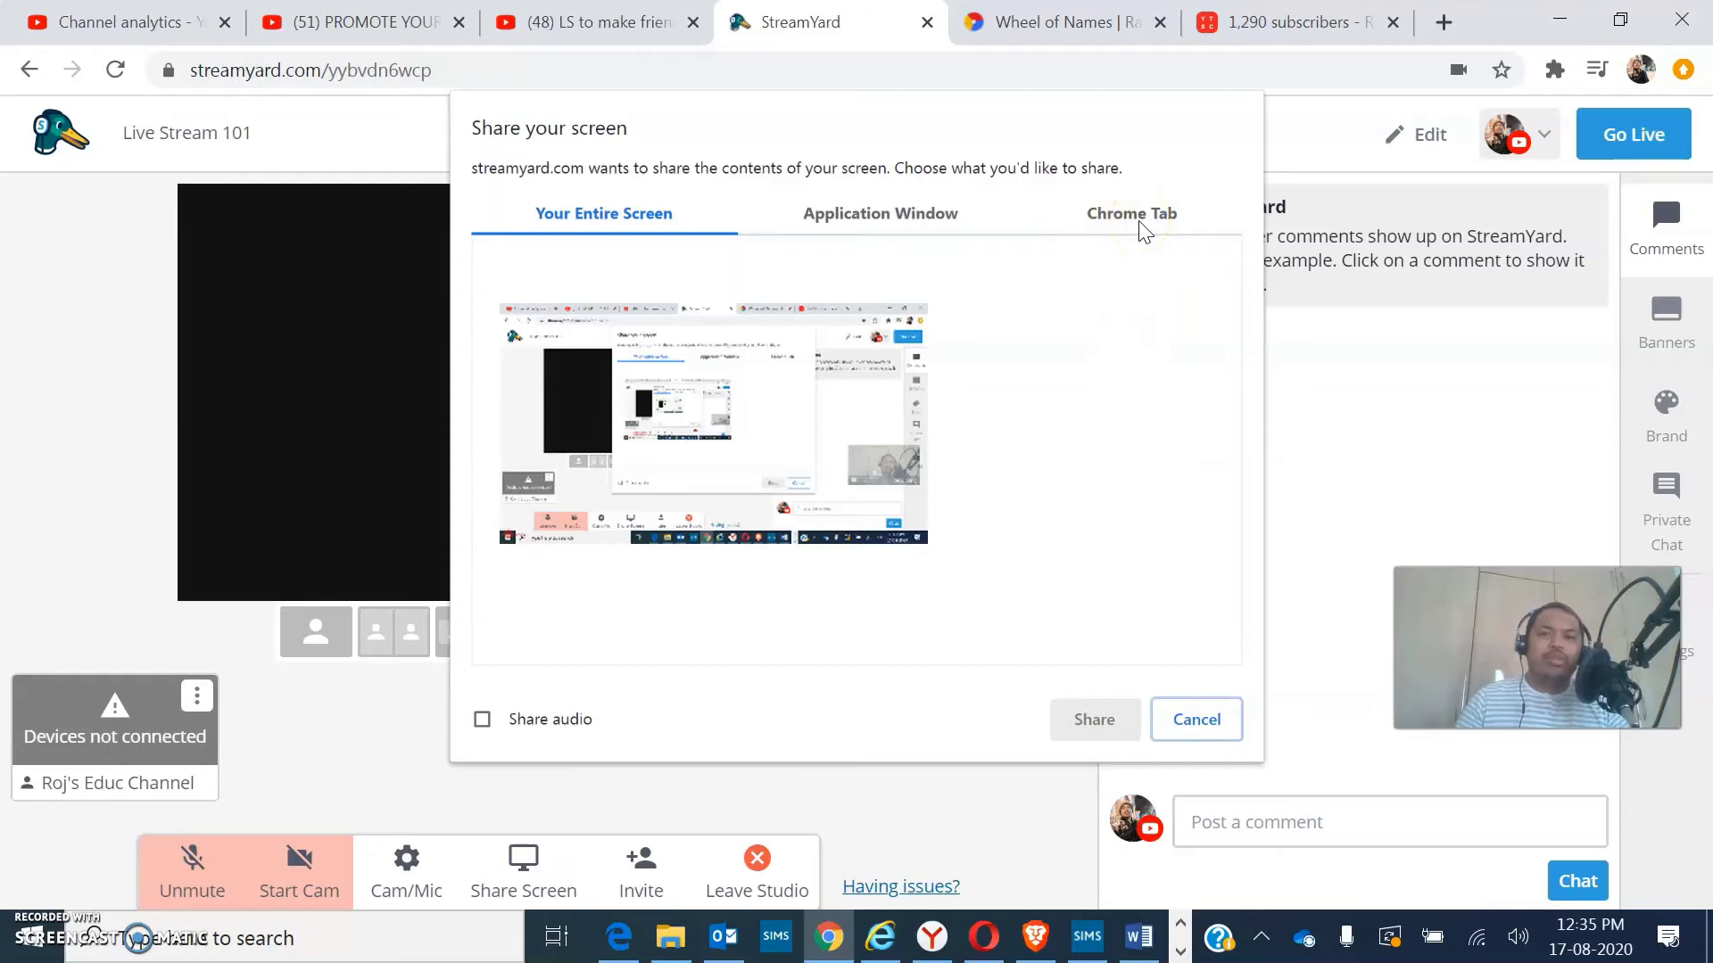
- Share the Chrome tab showing Roj's Educ Channel at 1,290 YouTube subscribers
click(1140, 227)
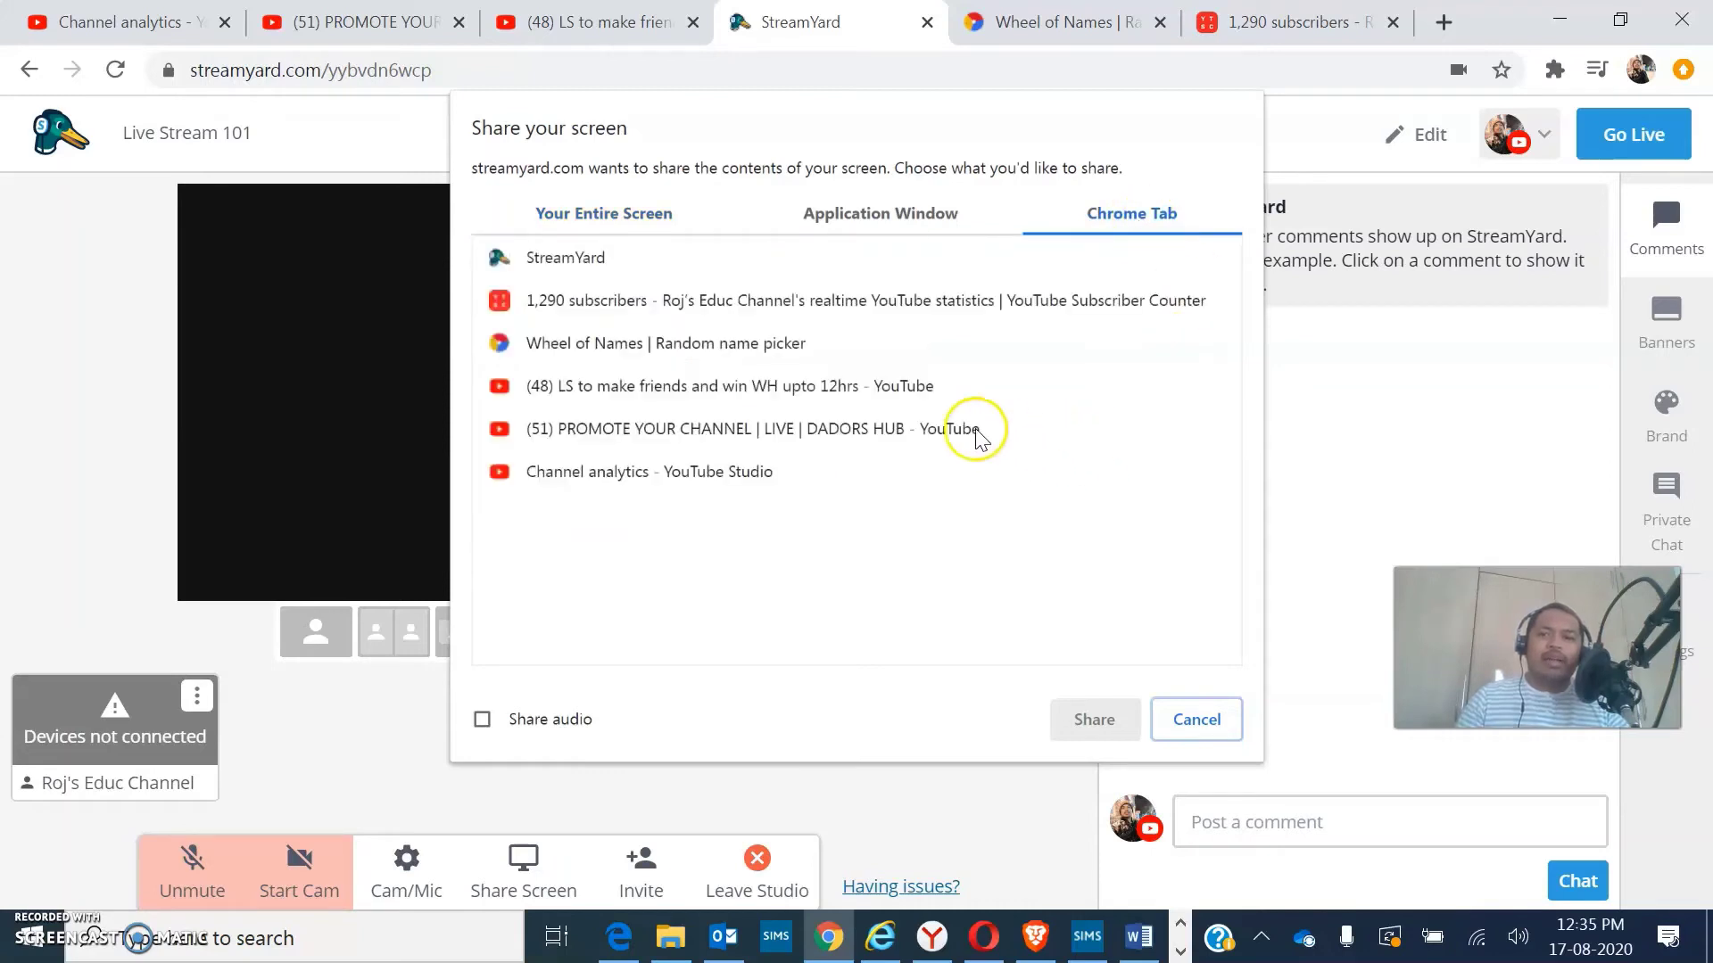
click(767, 312)
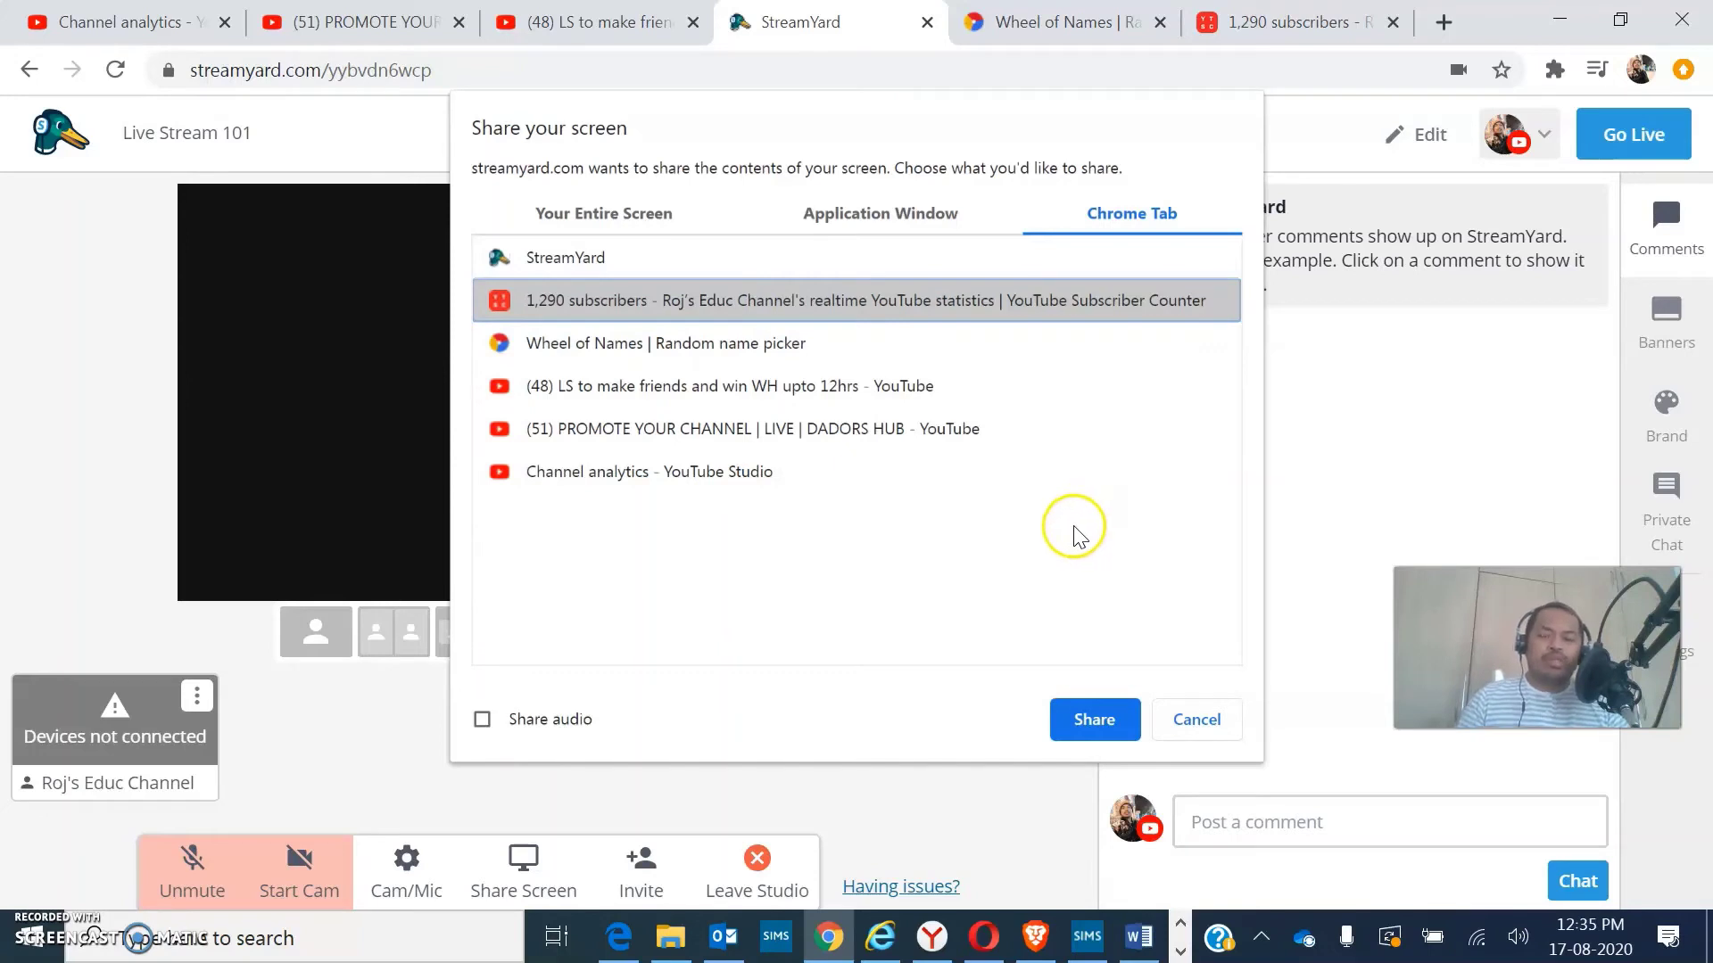
click(1096, 724)
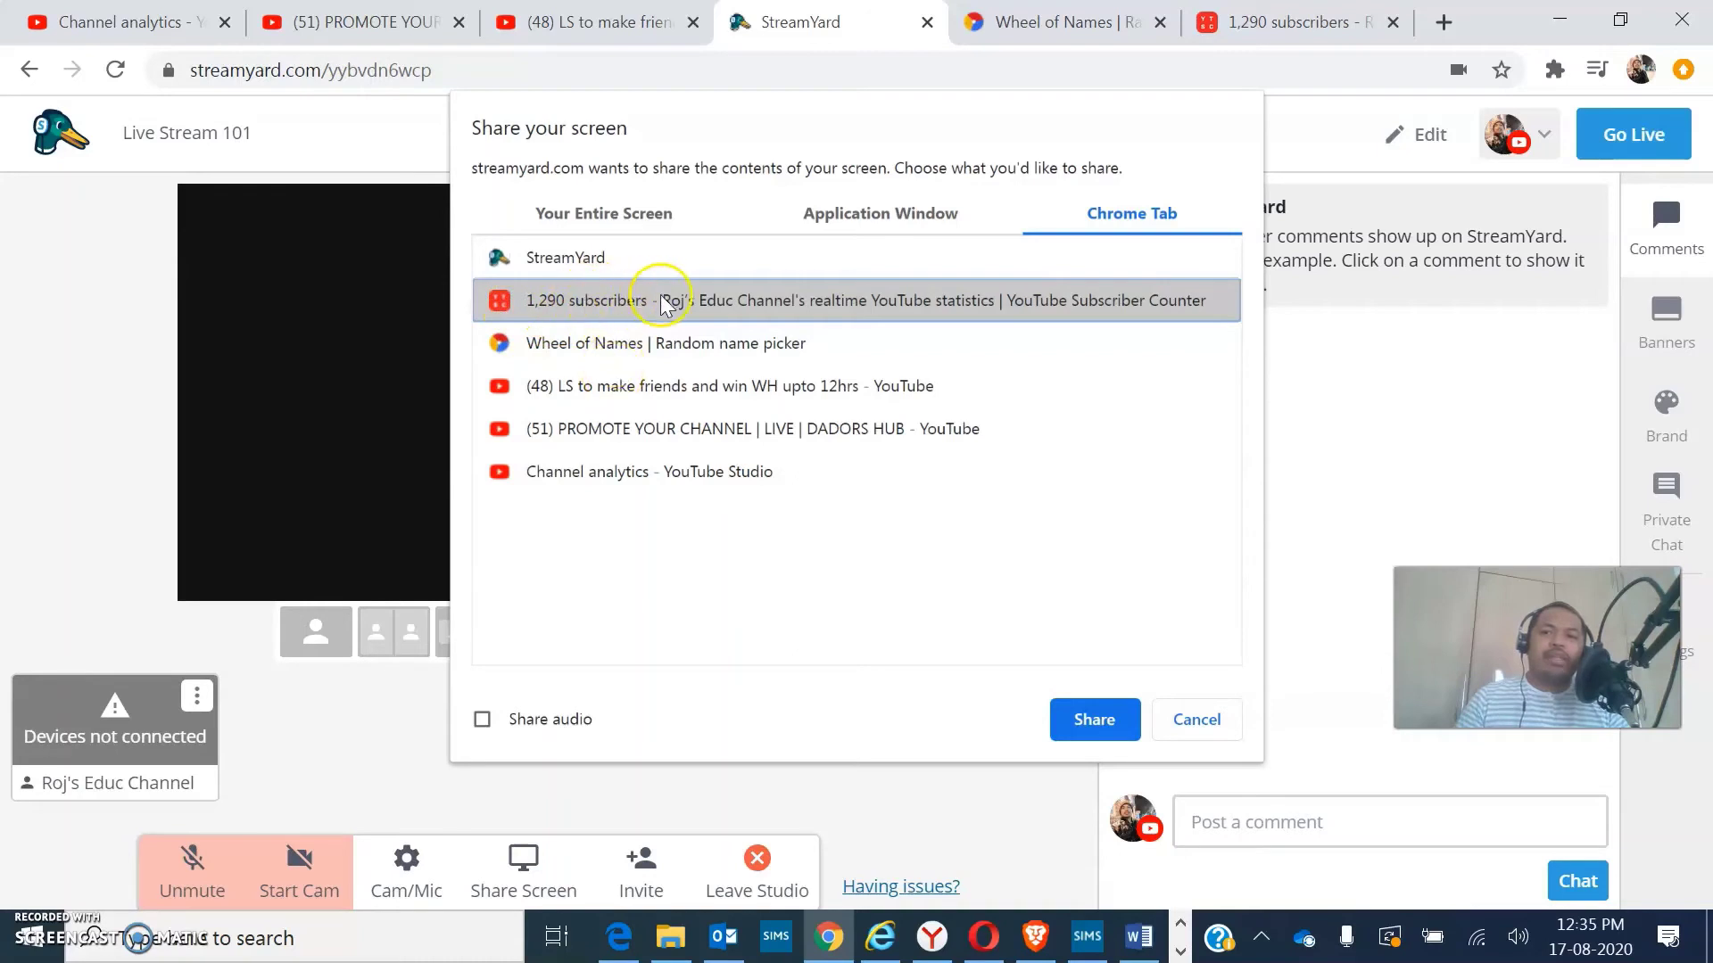
click(1095, 724)
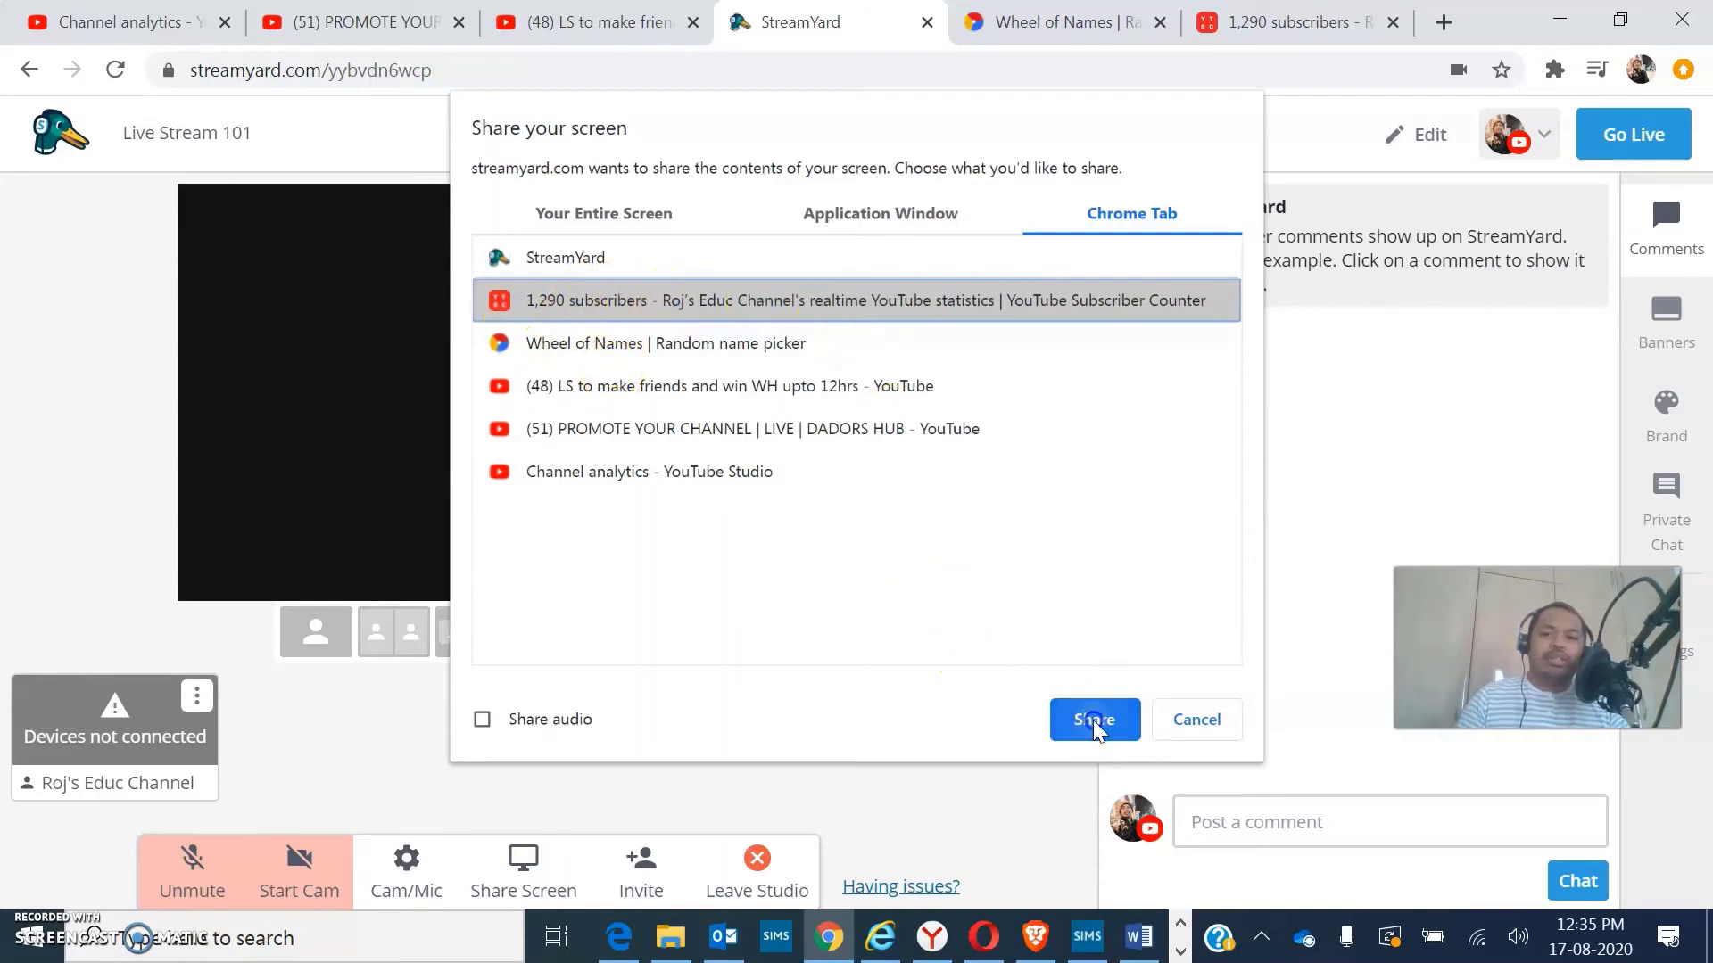
click(1095, 724)
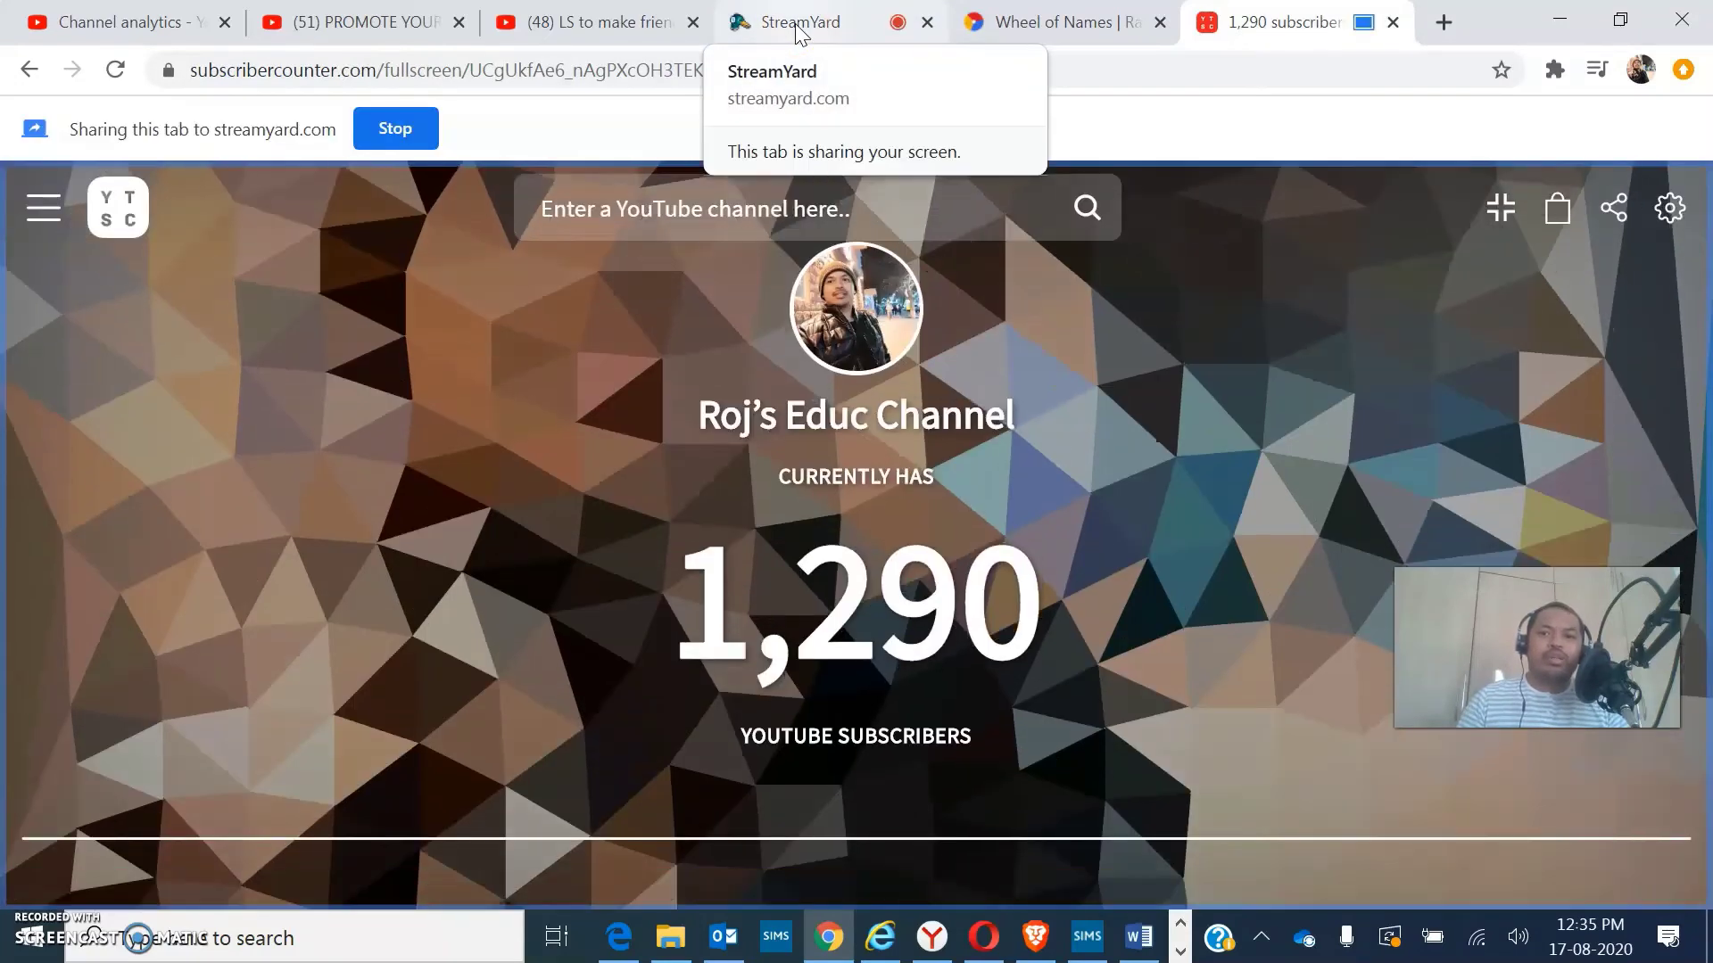
- Back in the studio, choose the two-person layout and remove the subscriber counter from stage
click(800, 27)
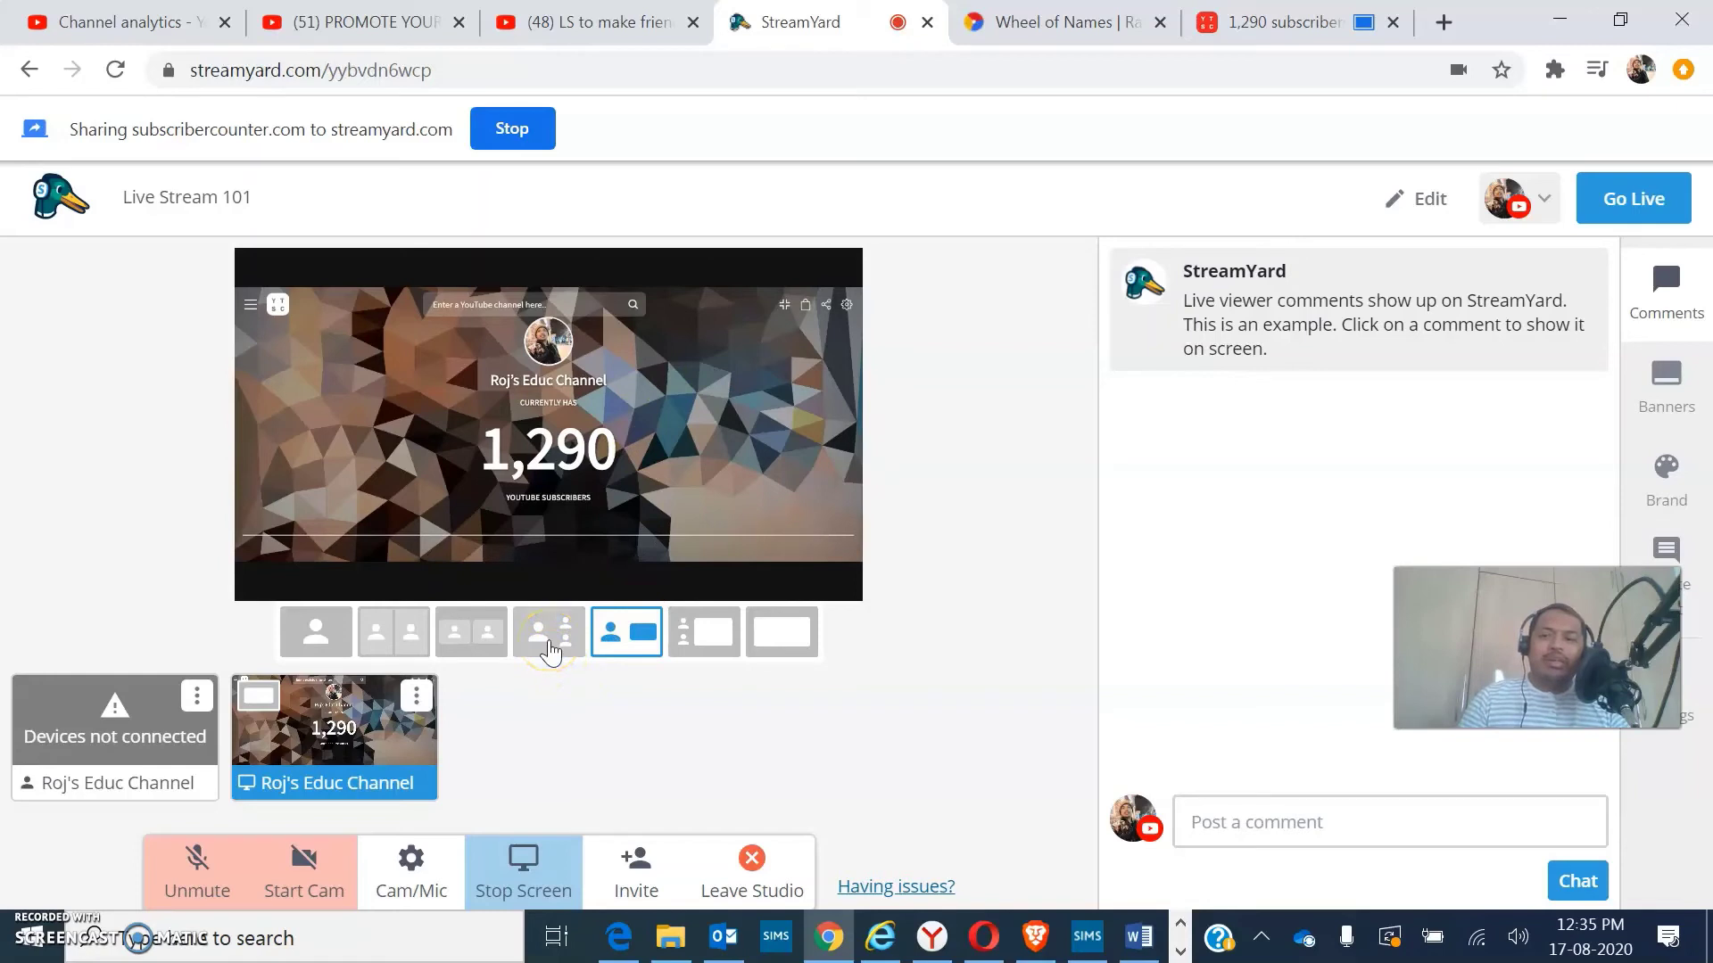
click(398, 634)
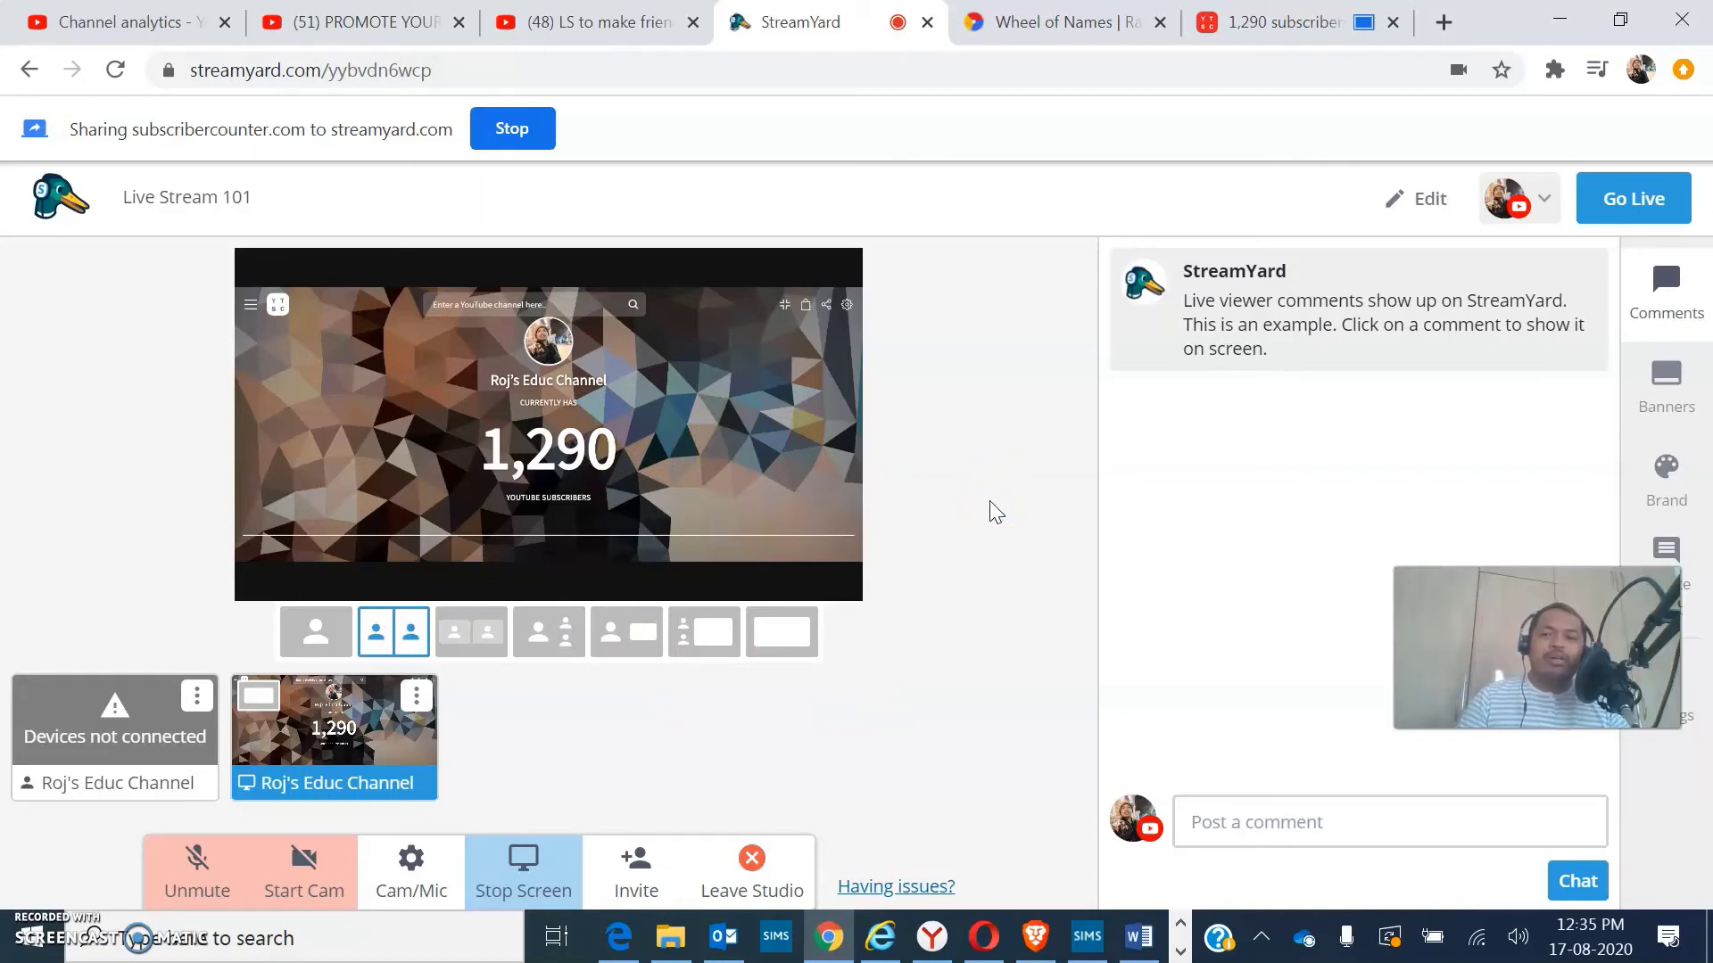
click(995, 508)
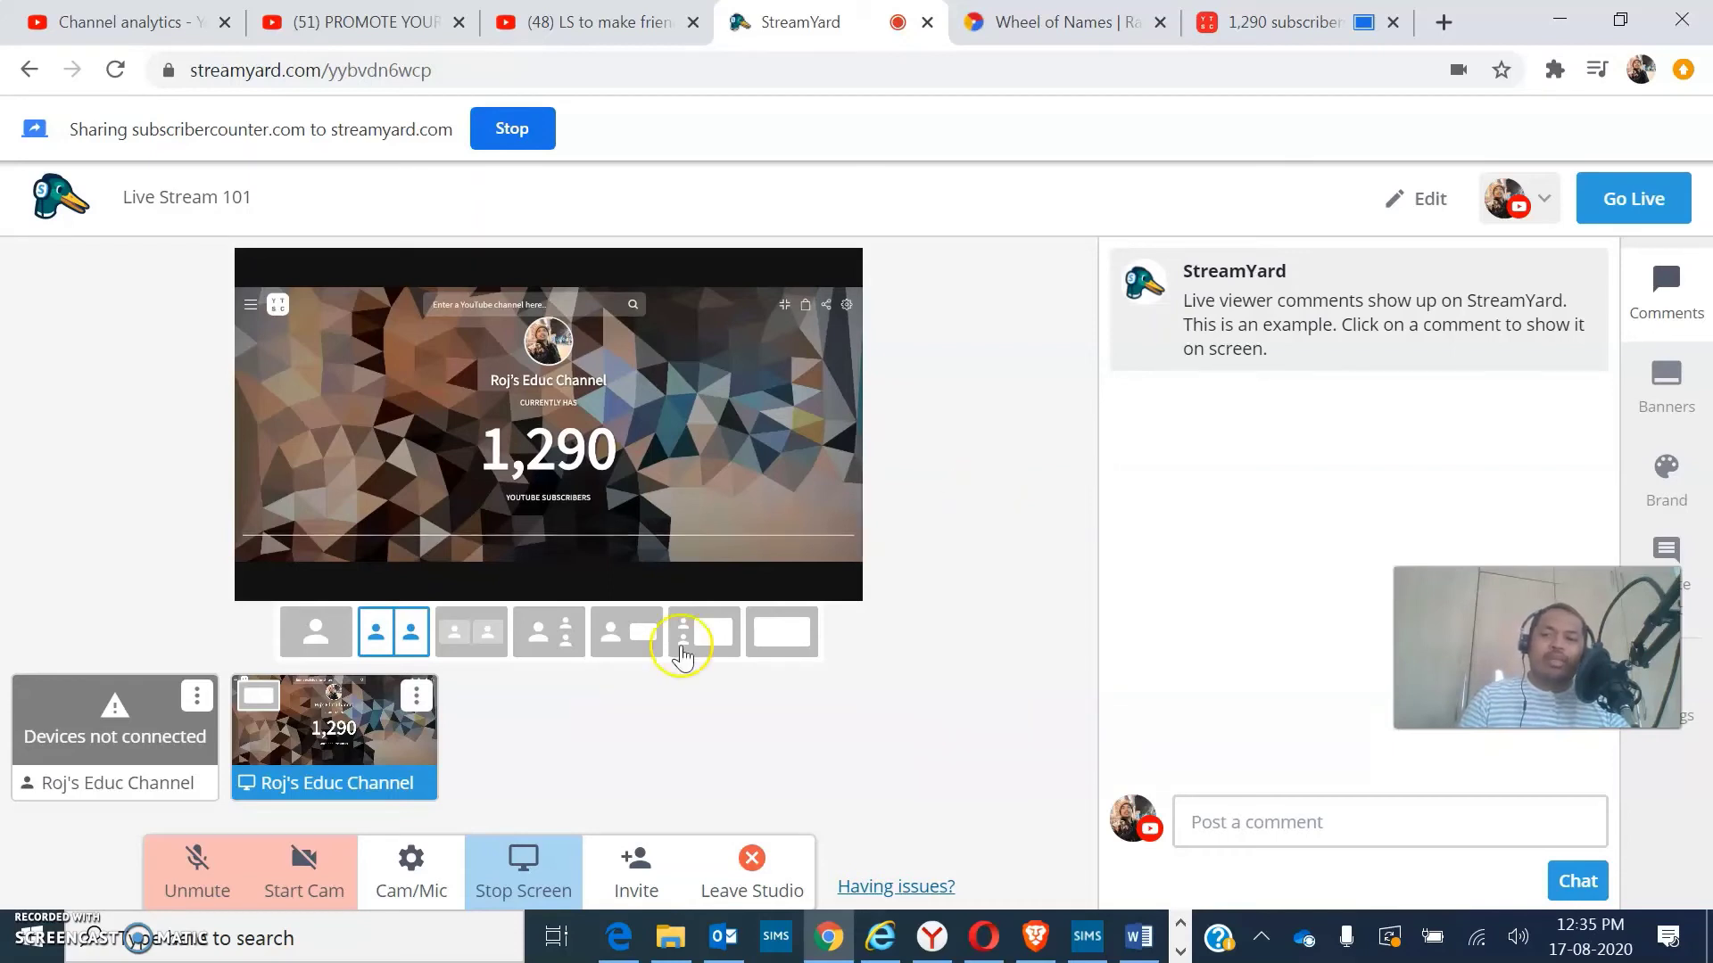
click(334, 738)
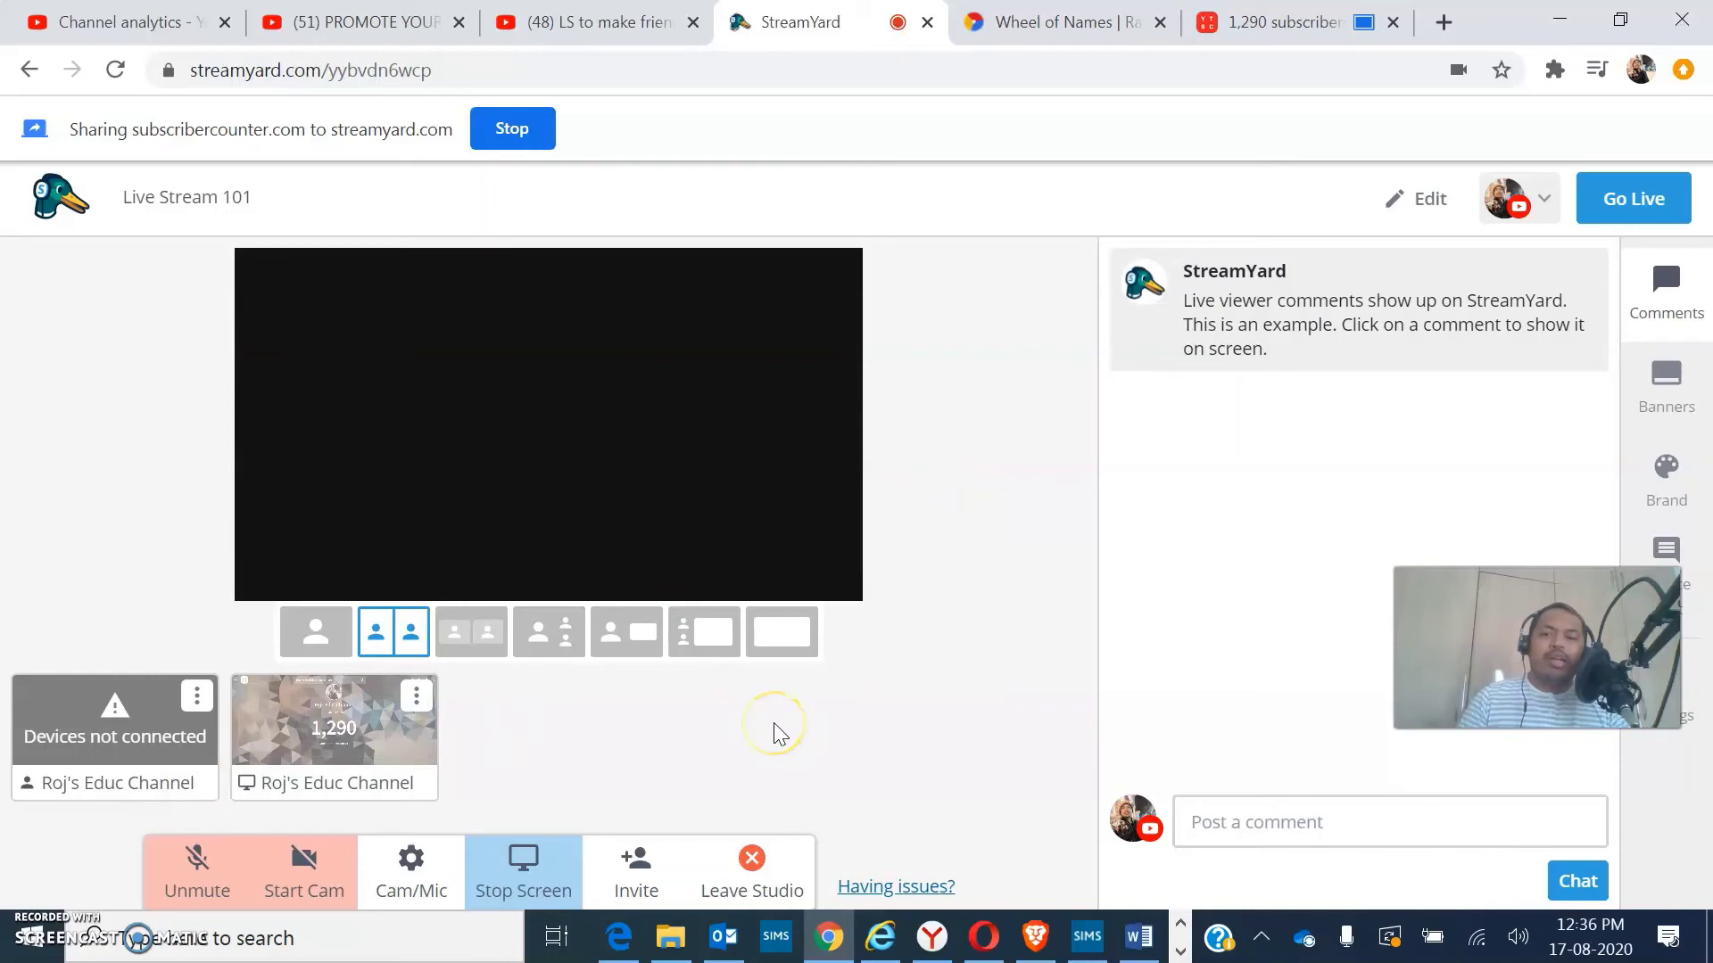
click(746, 727)
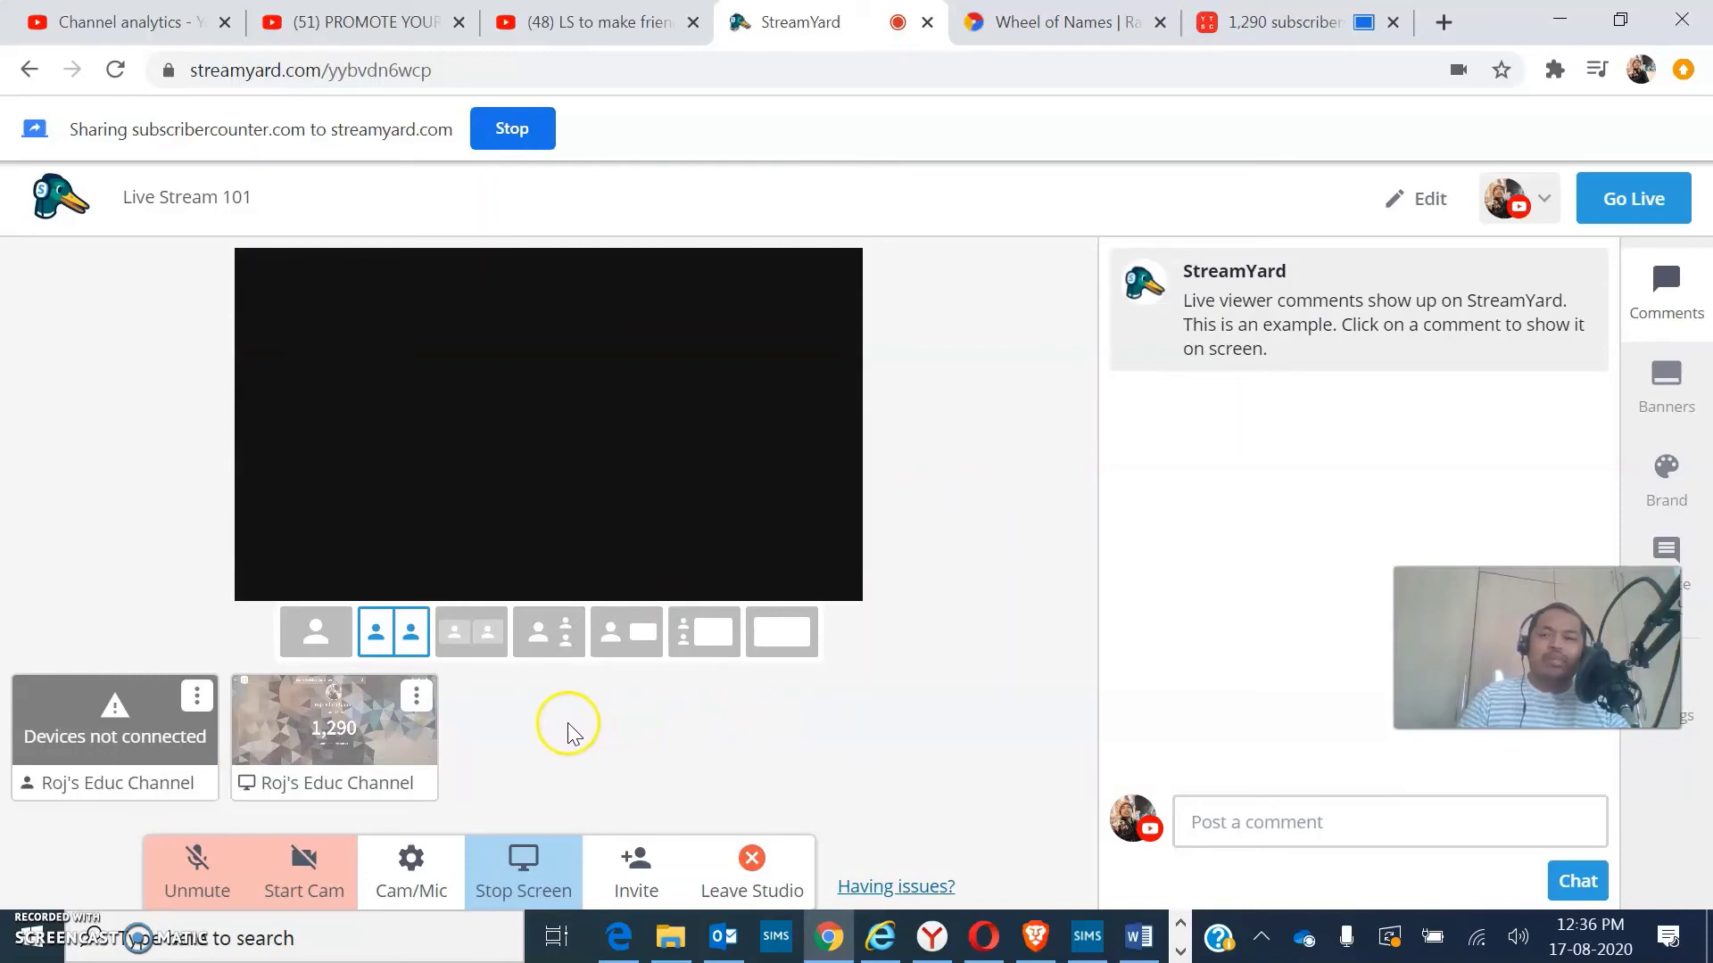
- Stop the subscriber-counter share and start a new share from the Chrome Tab picker
click(416, 696)
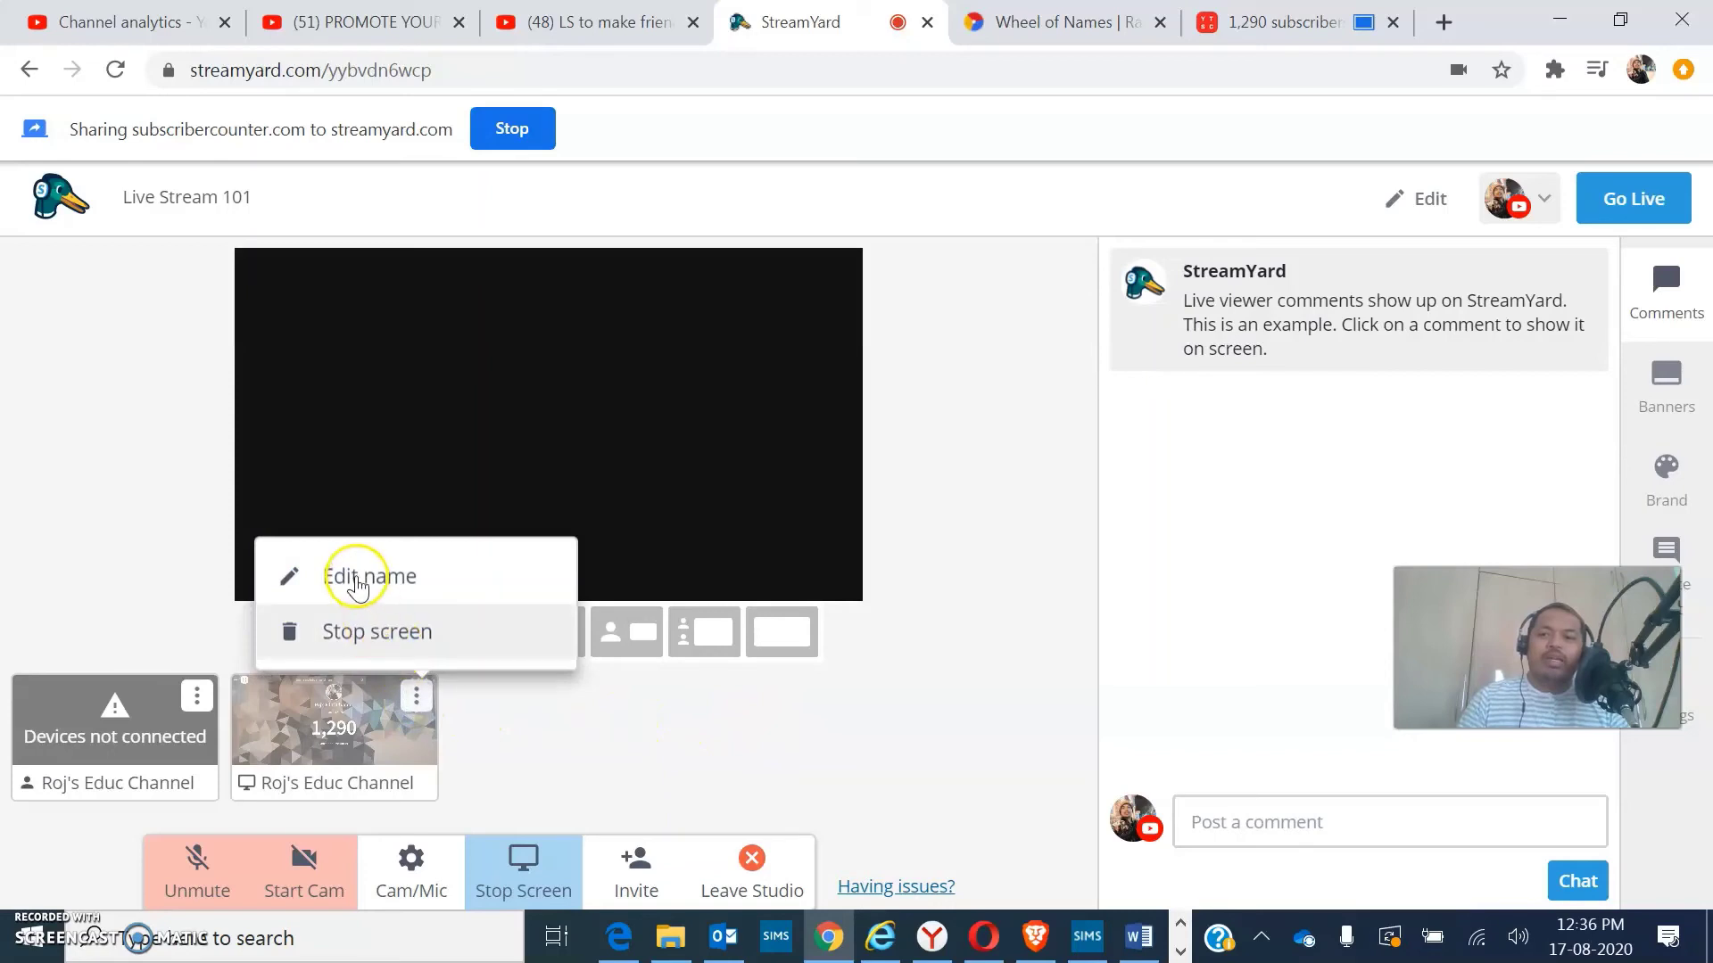
click(363, 630)
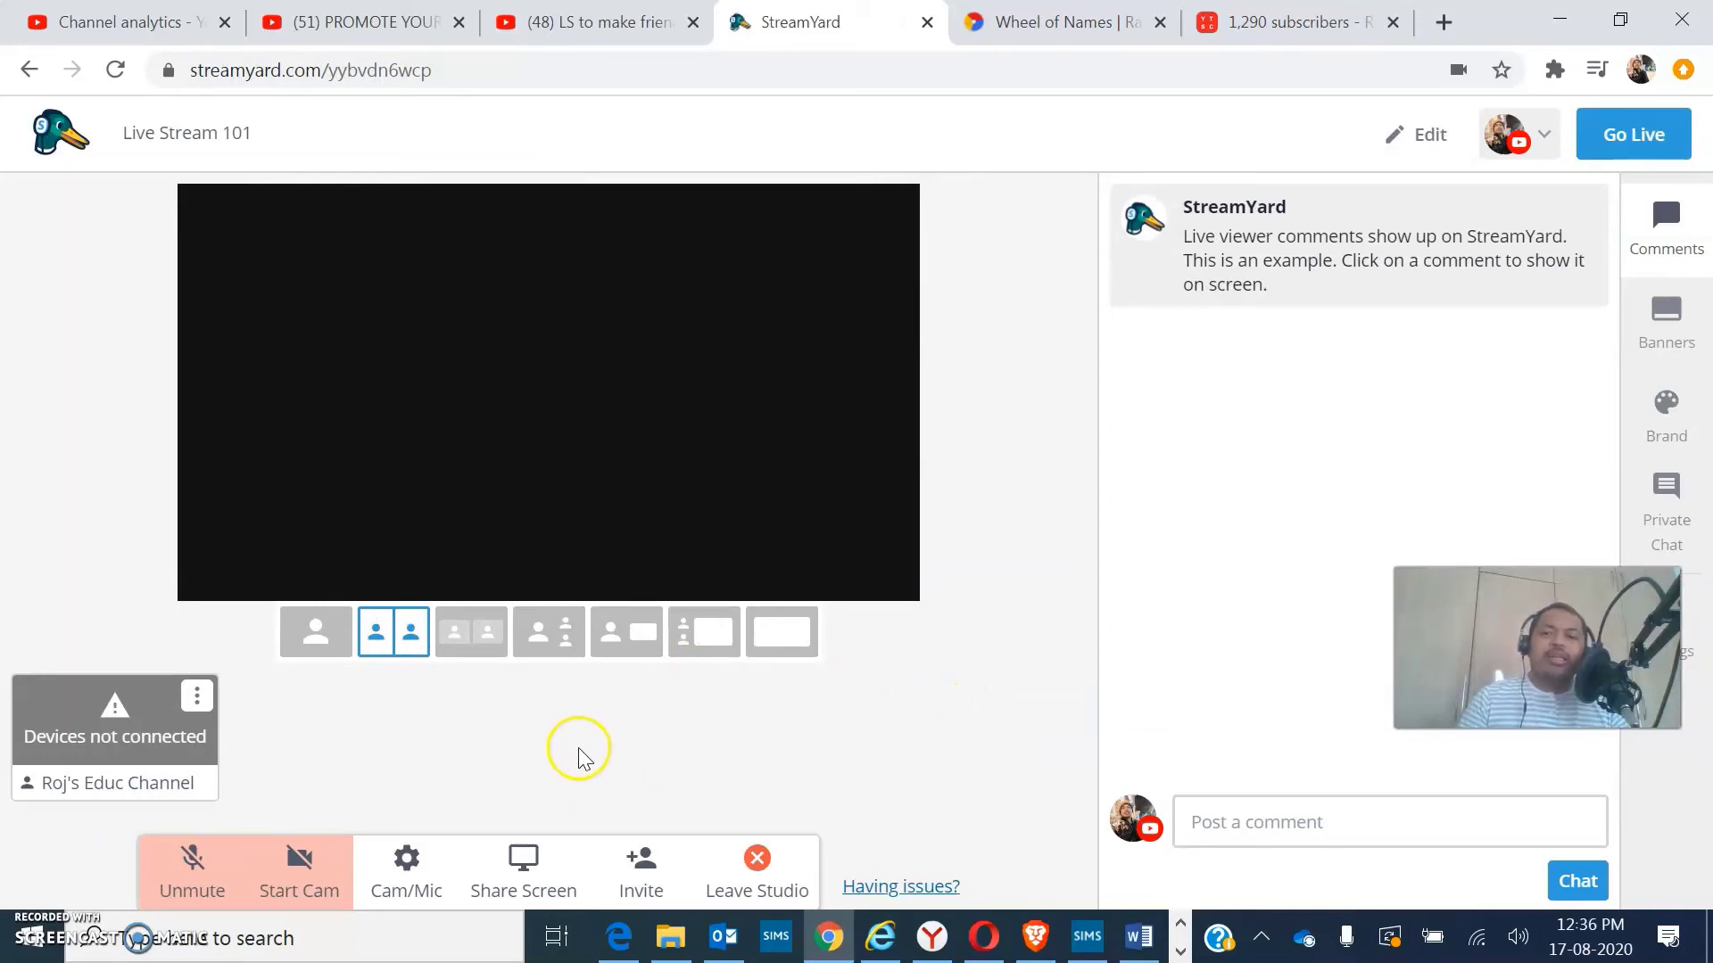
click(523, 863)
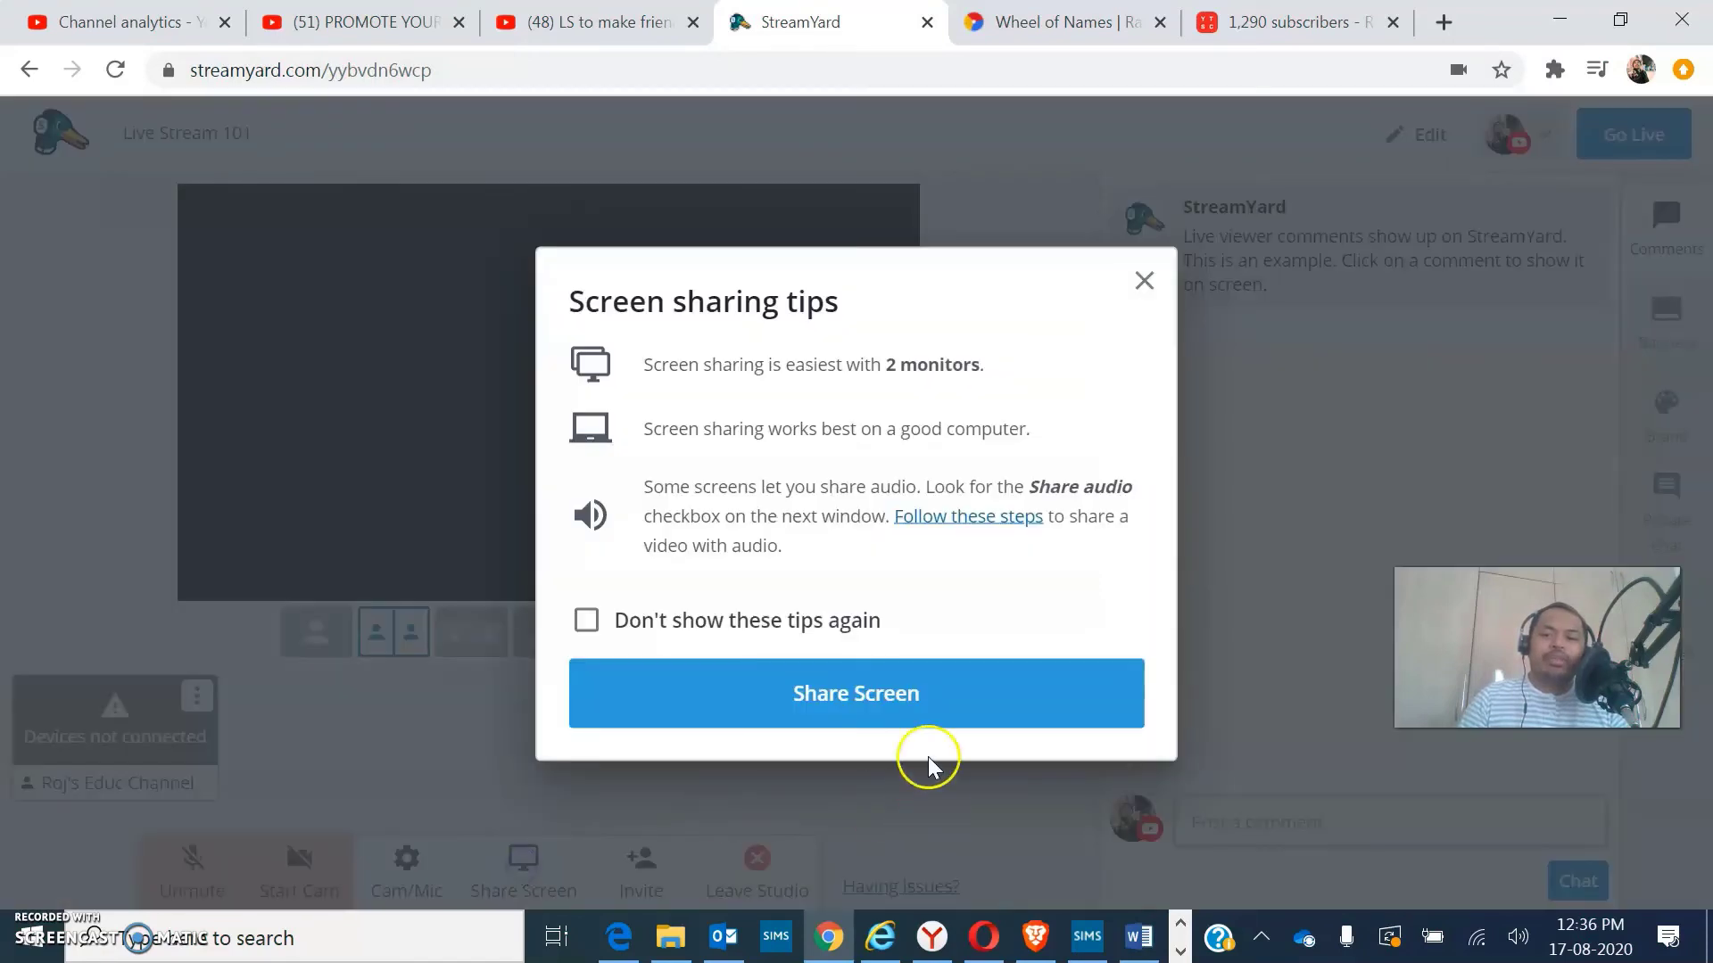
click(879, 700)
click(1132, 214)
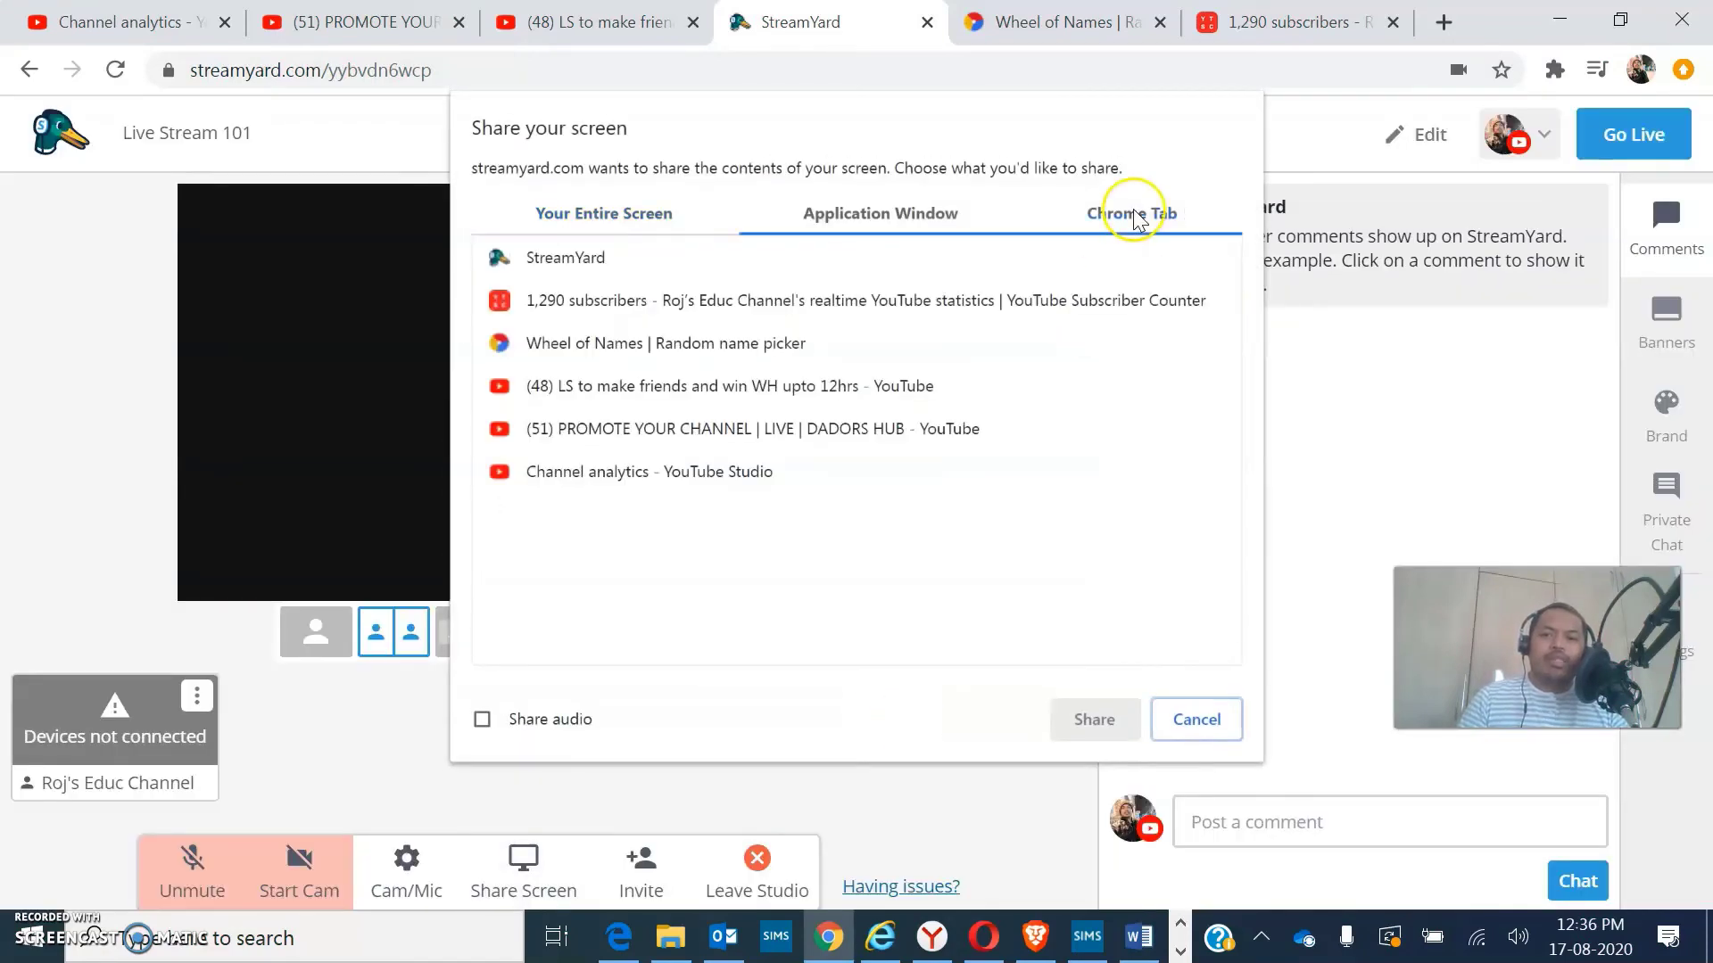
- Share the Wheel of Names tab and show it on stage with the sixth layout
click(622, 356)
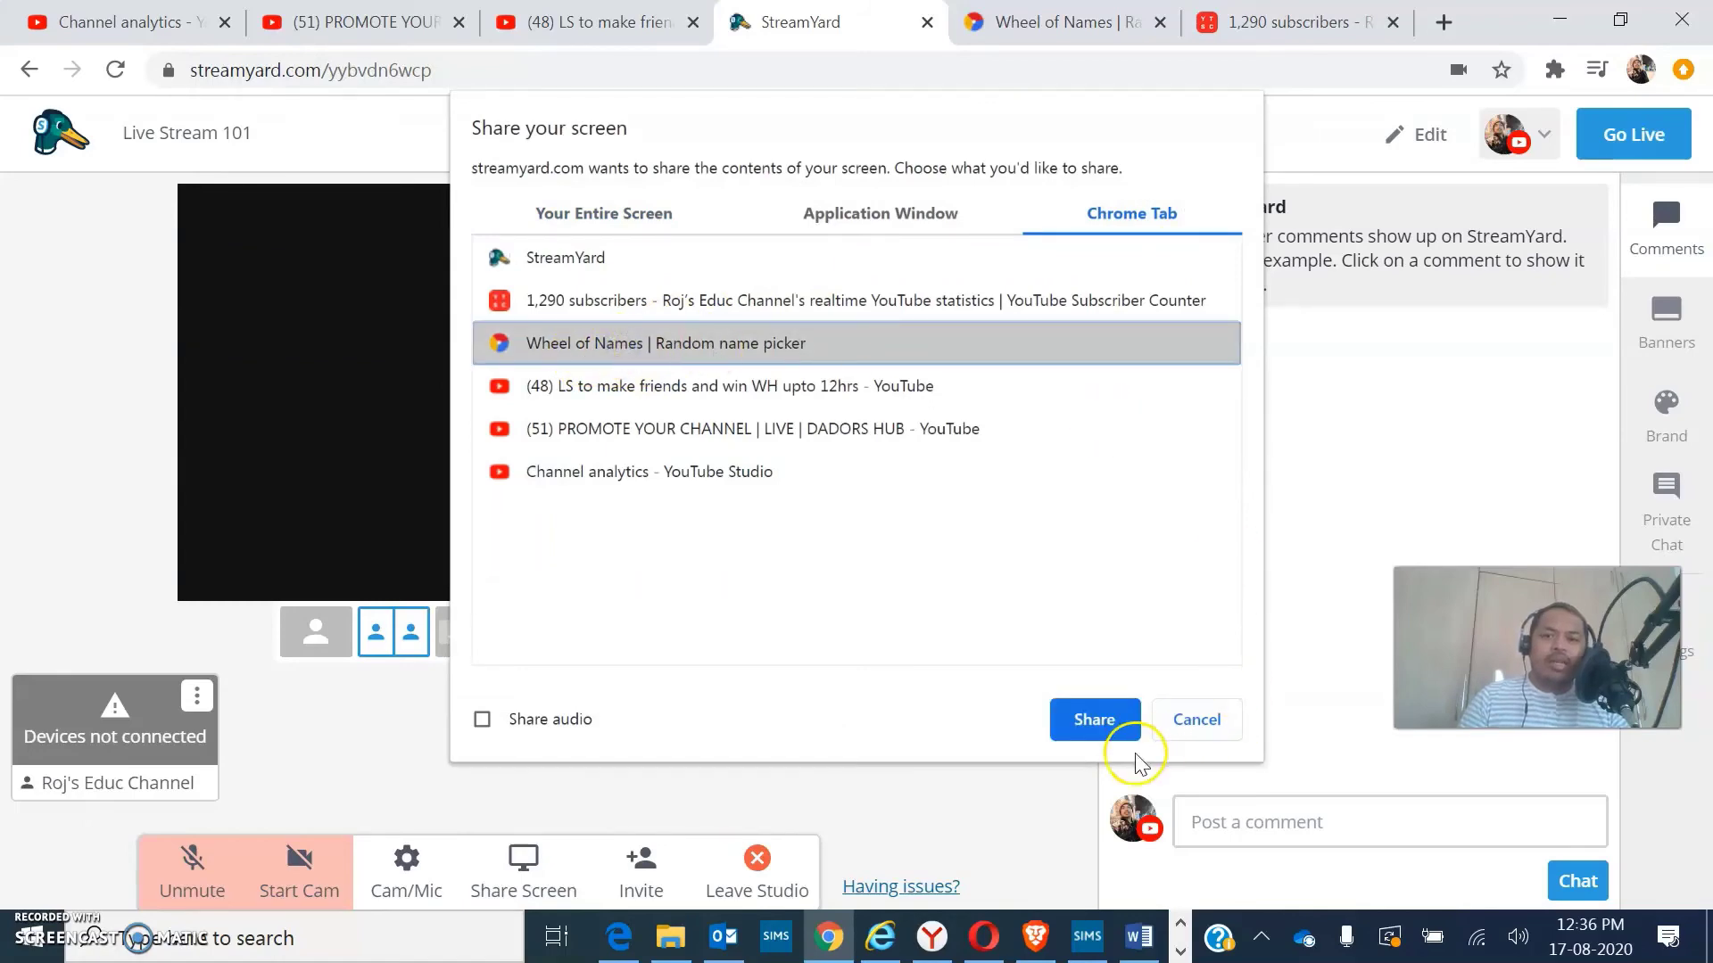
click(1088, 719)
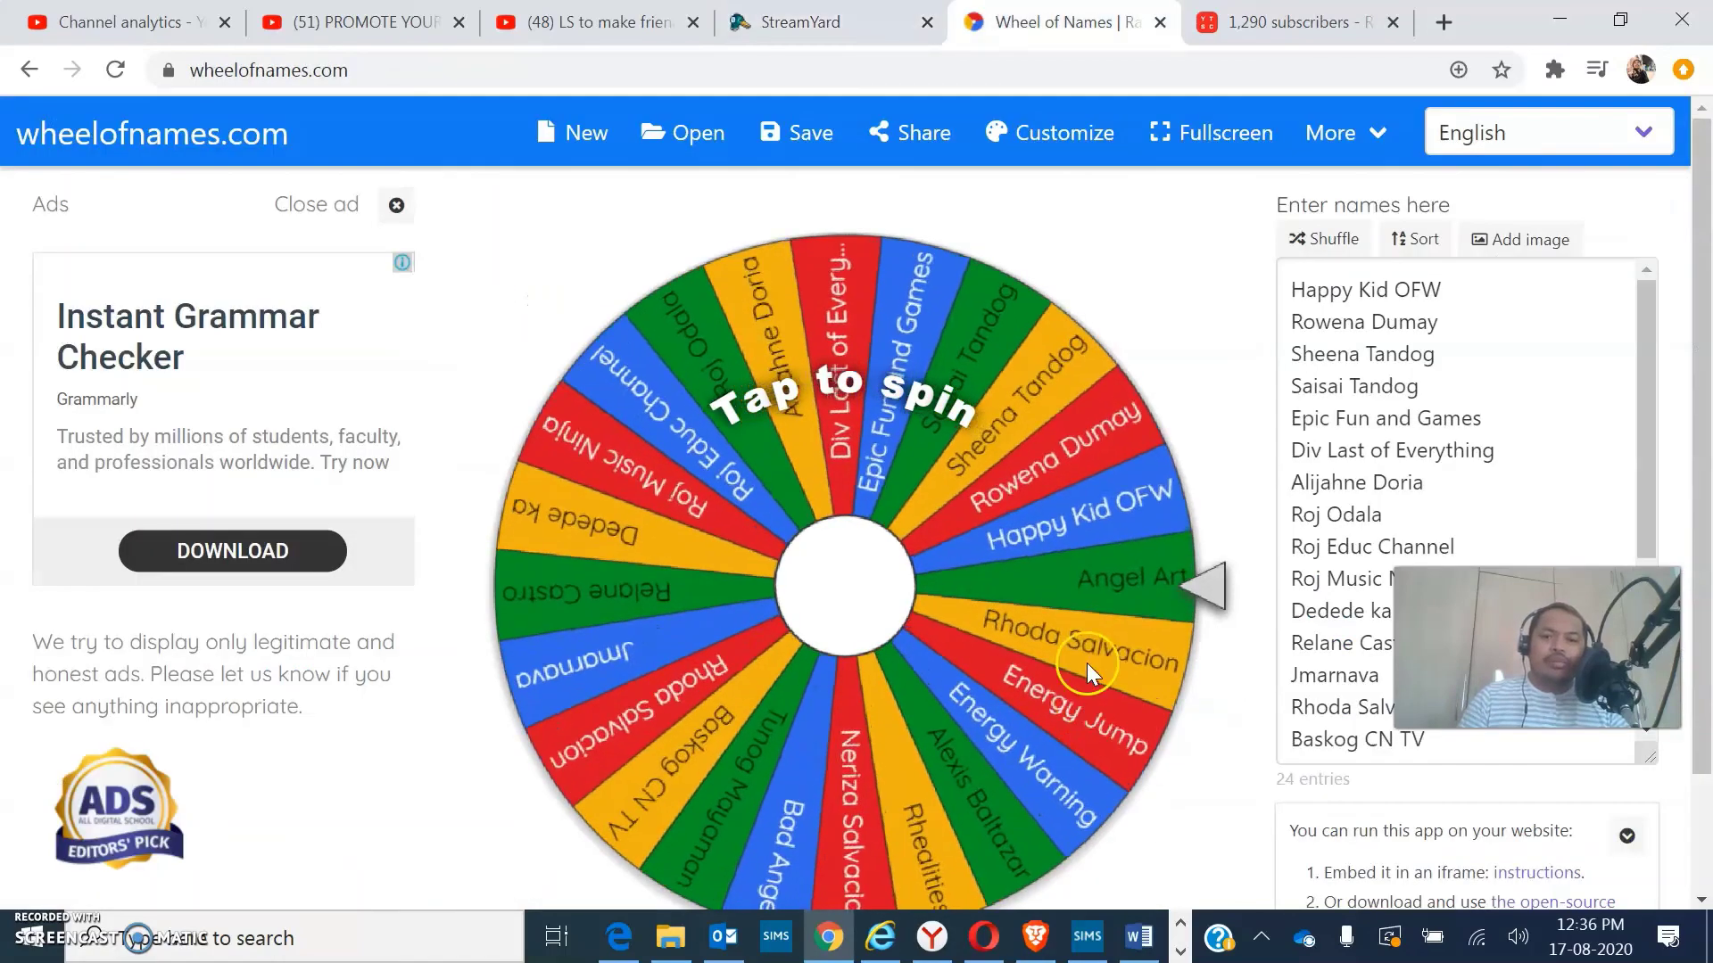
click(800, 21)
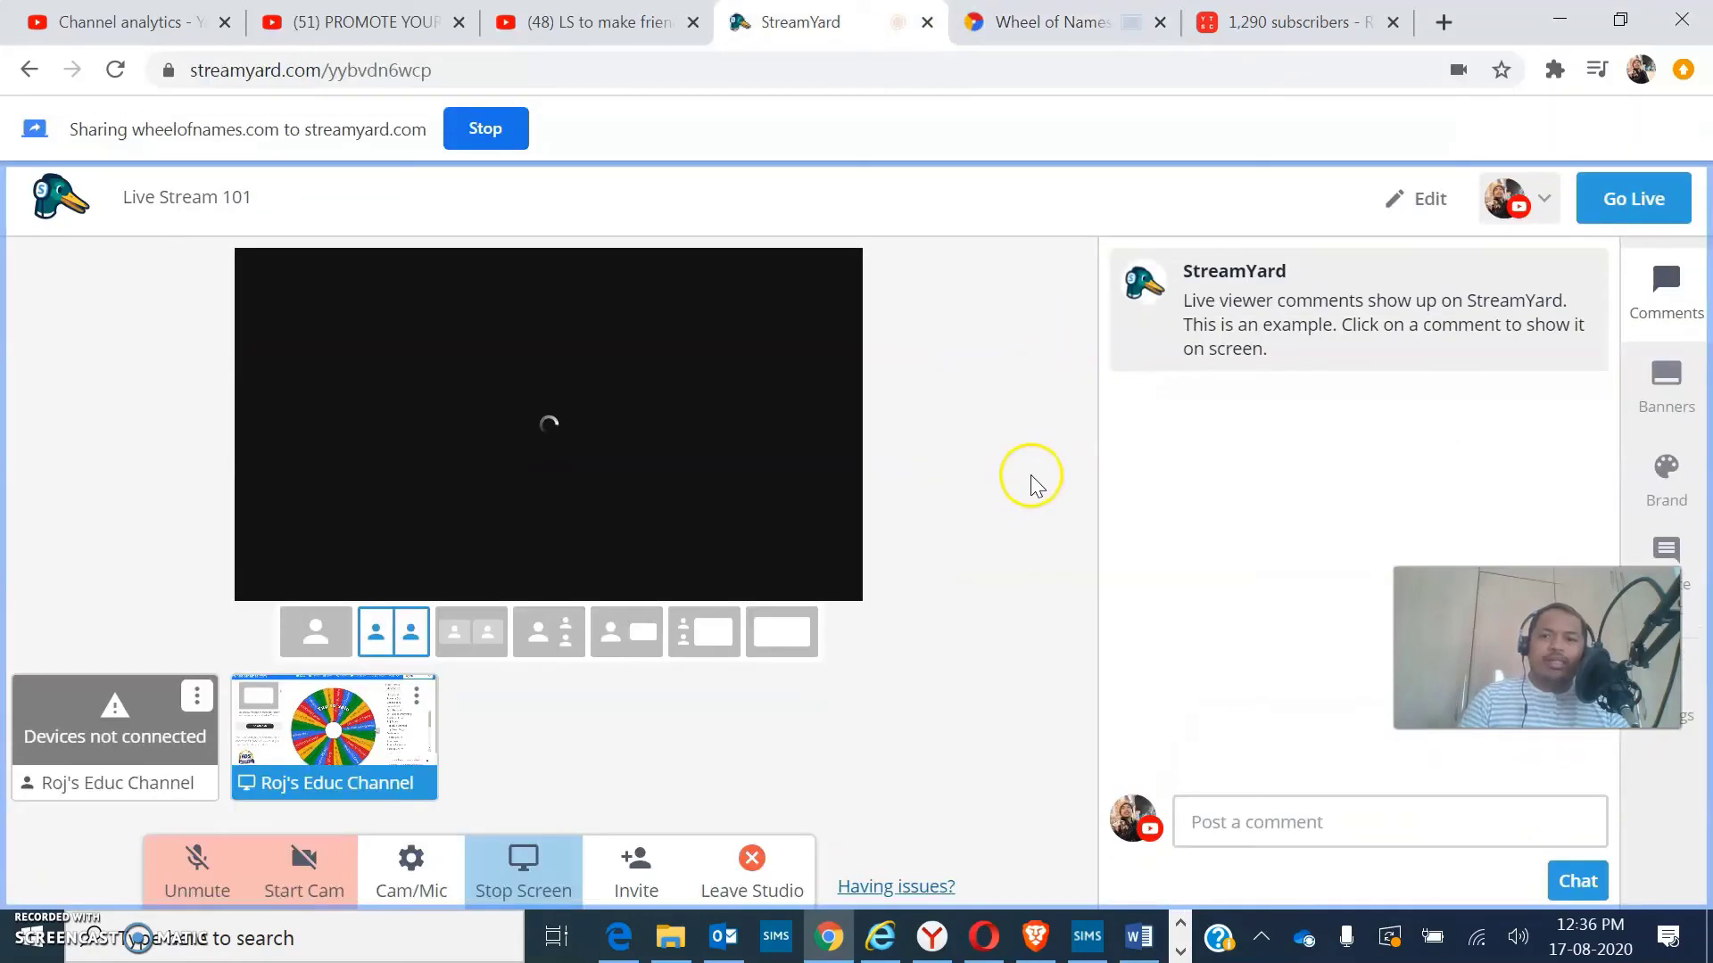
click(704, 632)
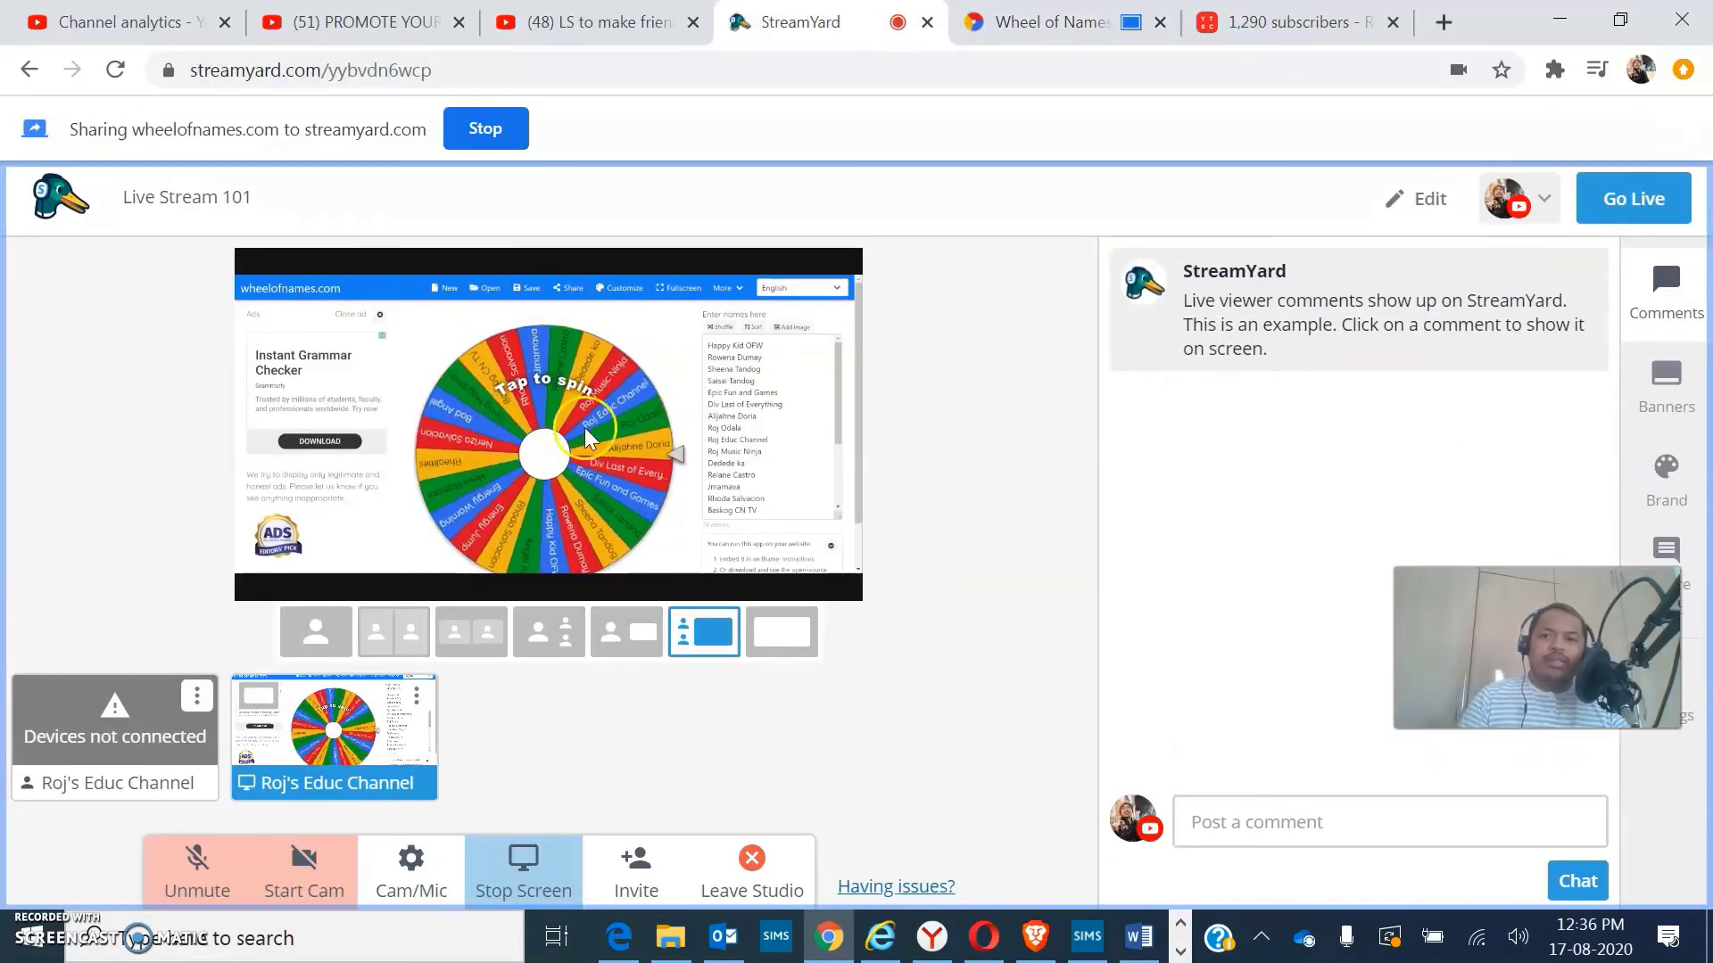